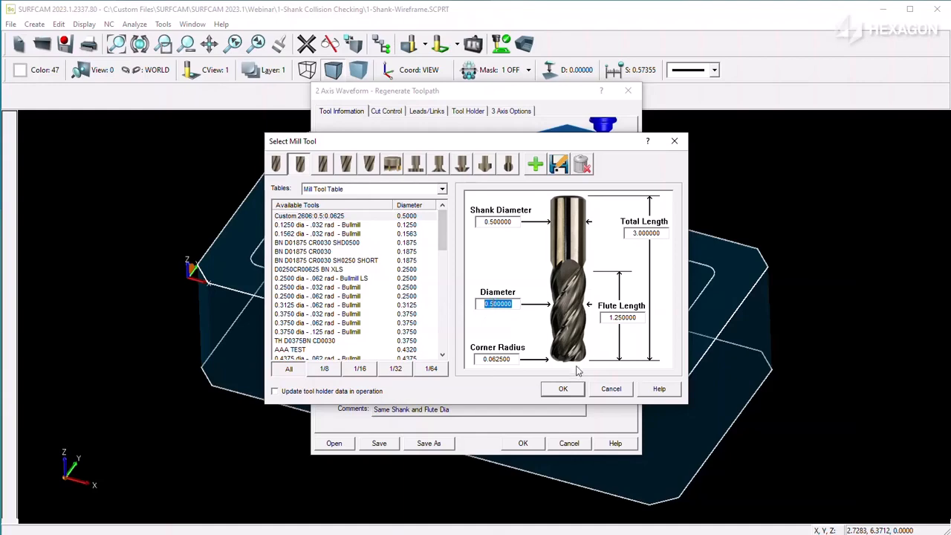
Step: Check the XY shank clearance of the Same Shank and Flute Dia Waveform operation and close its parameters without changes
left_click(611, 390)
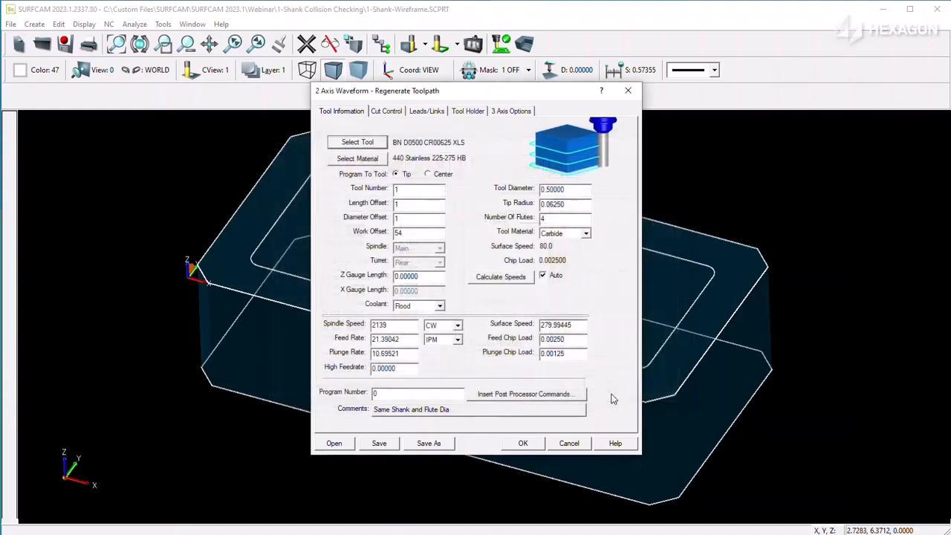
left_click(468, 112)
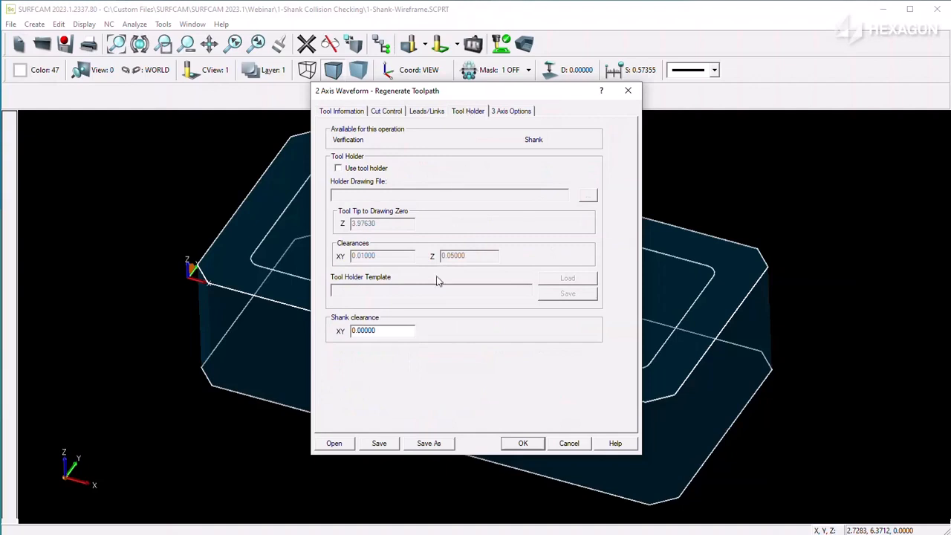
left_click_drag(409, 330, 318, 326)
left_click(569, 443)
Step: Display the Same Shank and Flute Dia toolpath in the NC editor and view it straight from the front
left_click(382, 44)
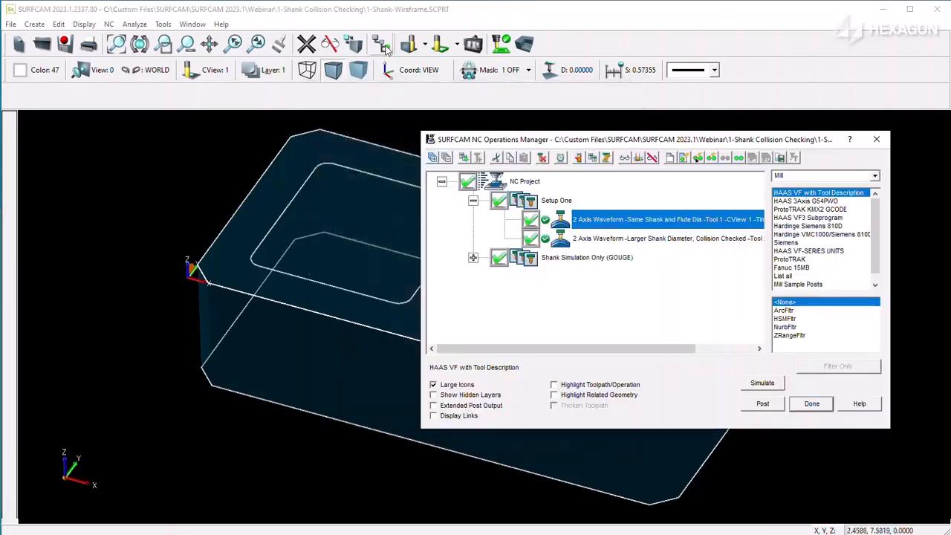
left_click(625, 158)
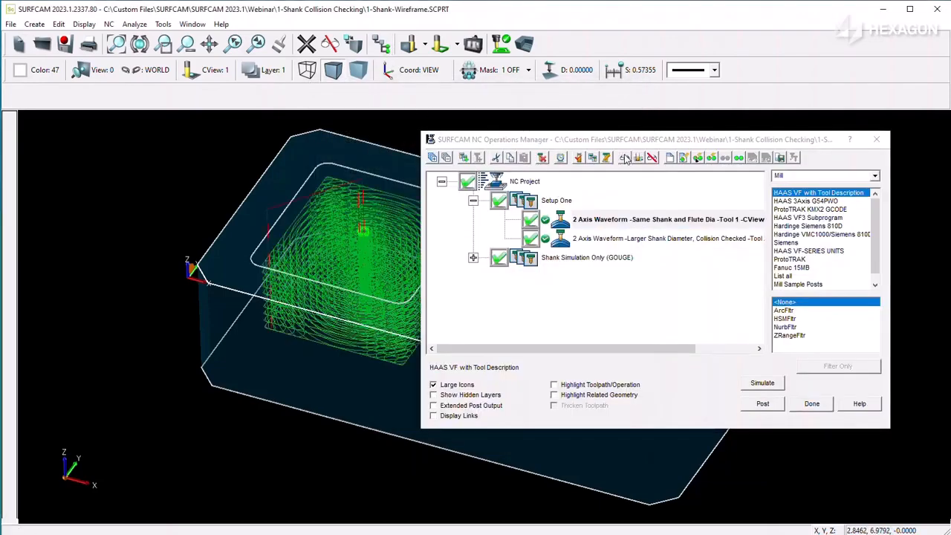
left_click(607, 158)
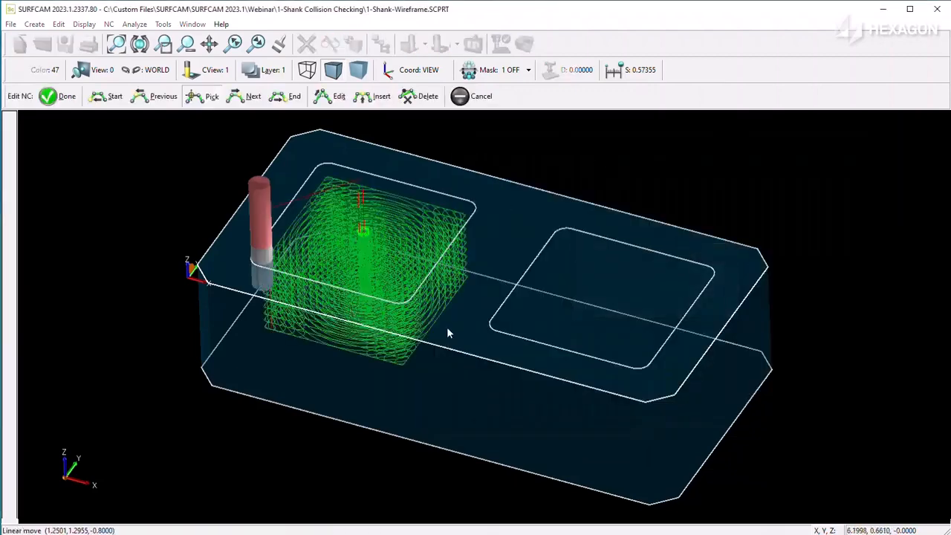
middle_click_drag(443, 322, 445, 320)
key("2")
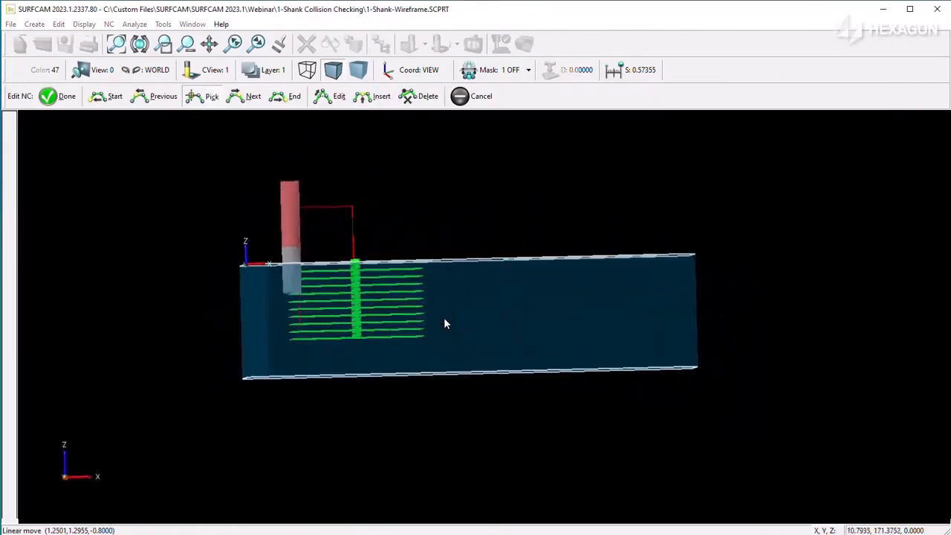
scroll(102, 322, "up", 5)
key("Up")
key("Up")
key("Up")
key("Up")
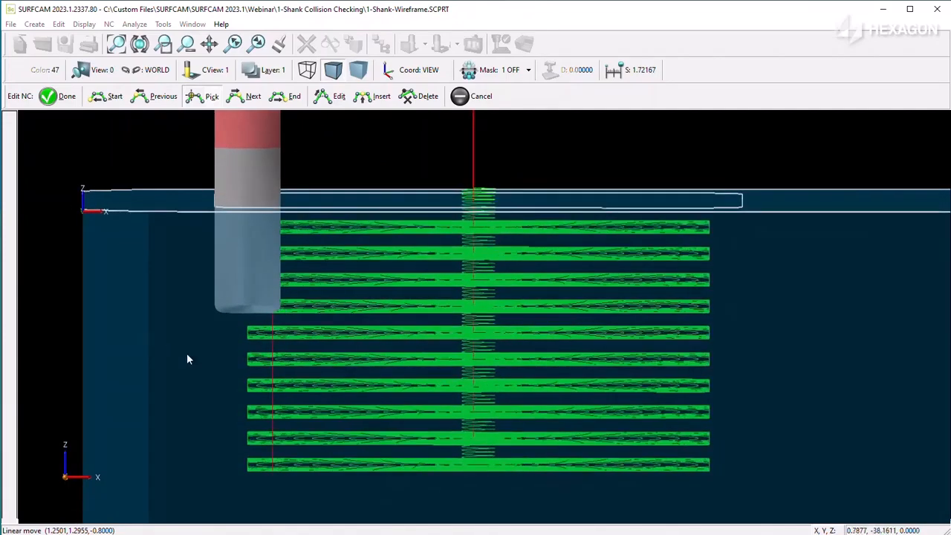
Step: Inspect the tool and shank against the pocket wall at successively deeper levels of the toolpath, and leave the NC editor without changes
left_click(245, 338)
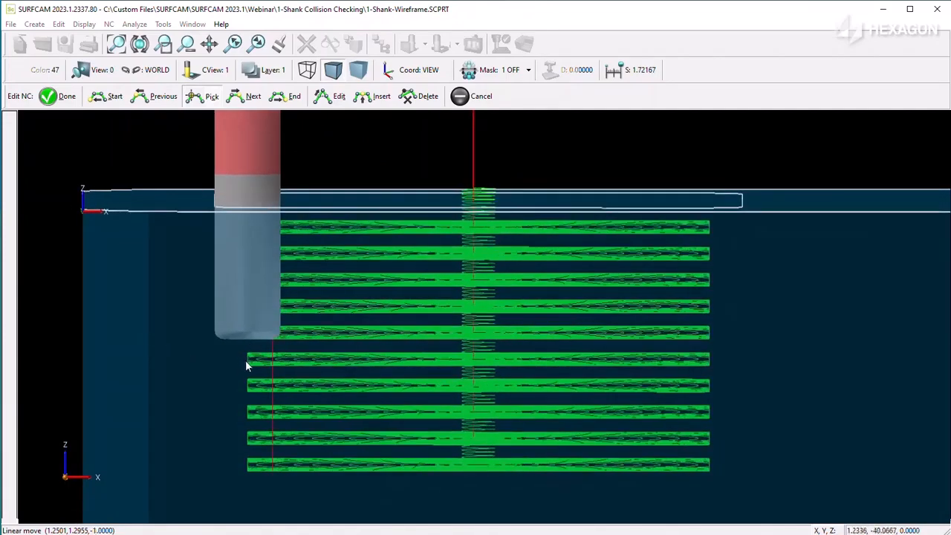
left_click(245, 360)
left_click(245, 392)
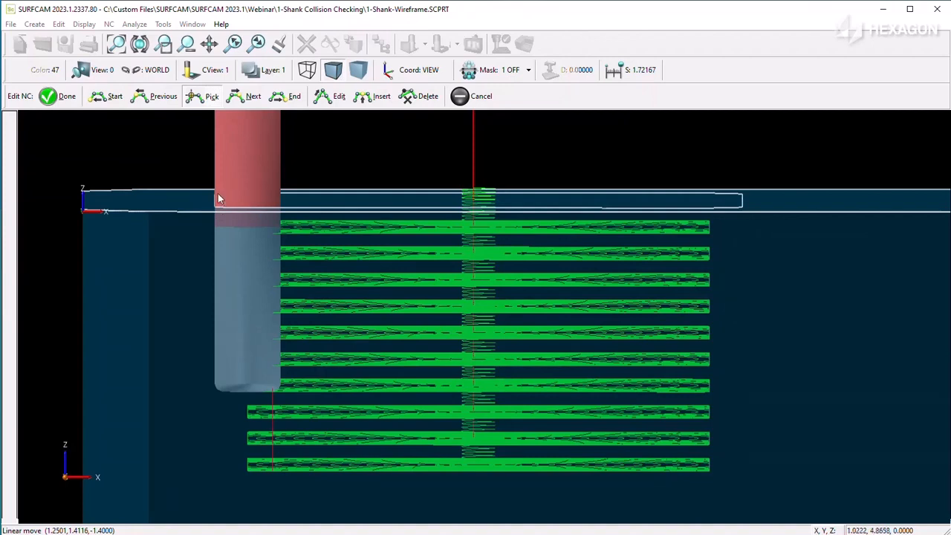
left_click(462, 99)
Step: Review the shank and cutting diameters of the tool in the Larger Shank Diameter, Collision Checked operation, leaving its parameters unchanged
left_click(381, 43)
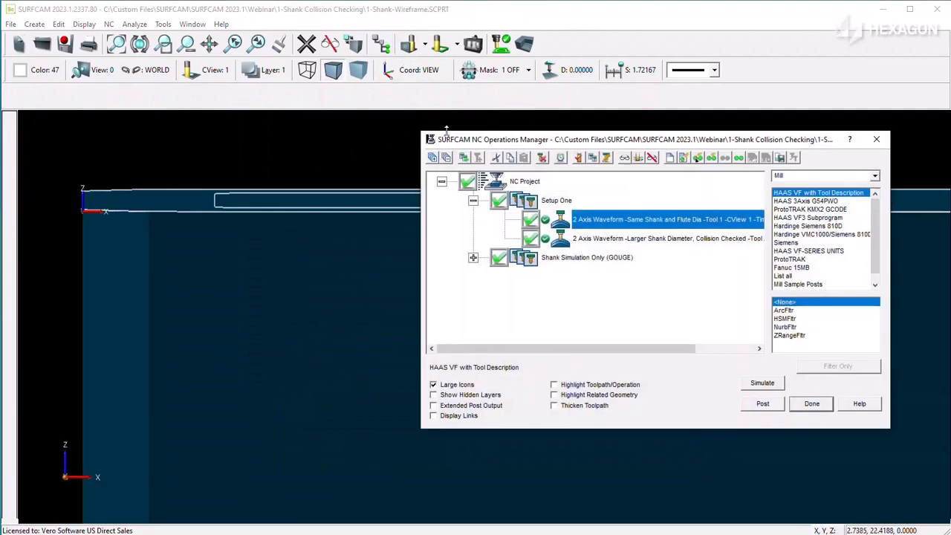
left_click(650, 242)
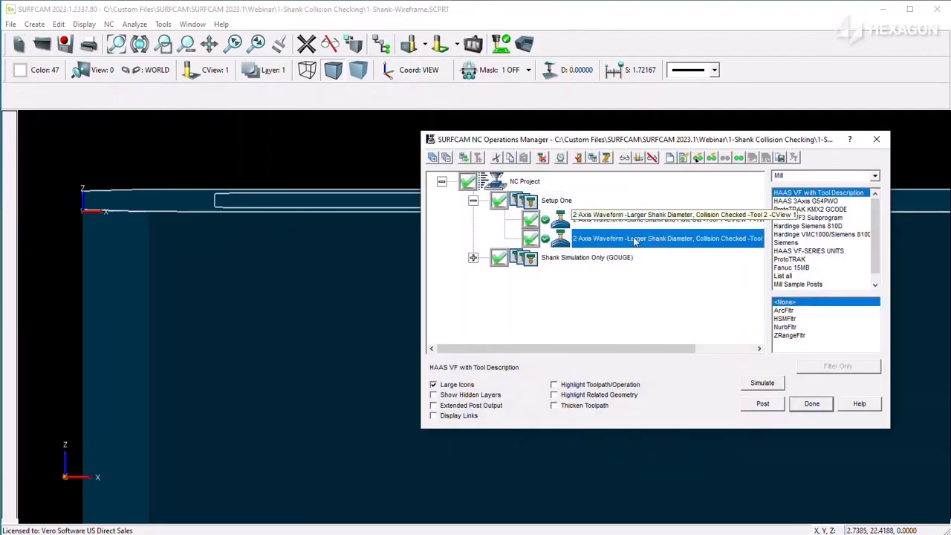
right_click(634, 238)
left_click(697, 310)
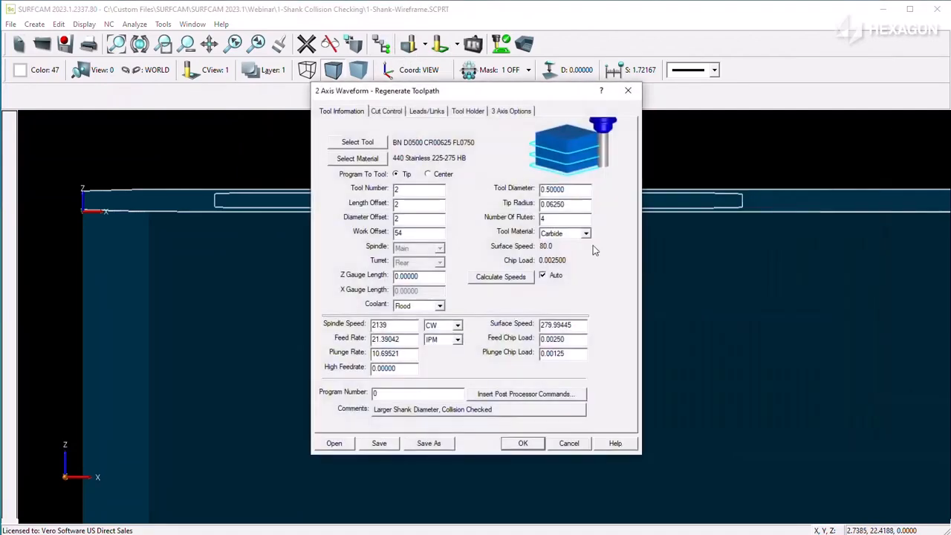
left_click(353, 141)
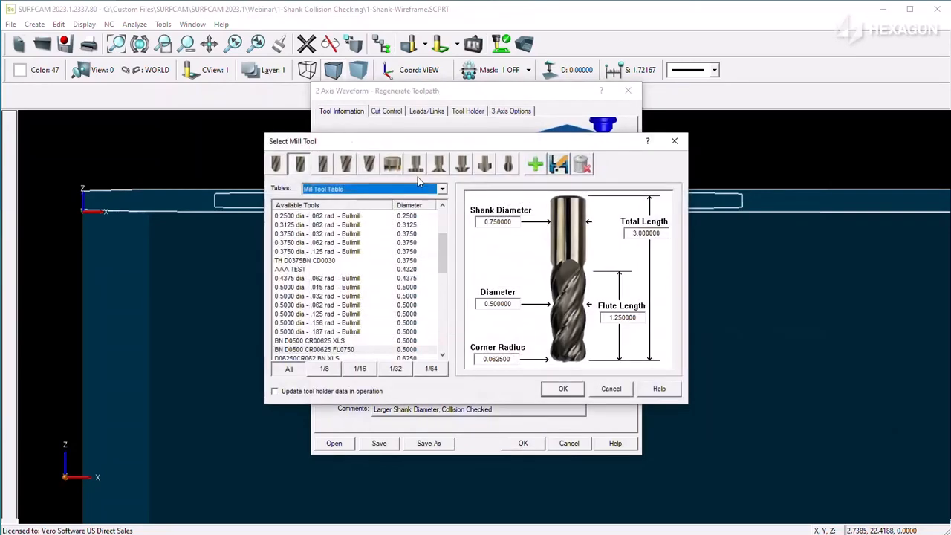
double_click(518, 221)
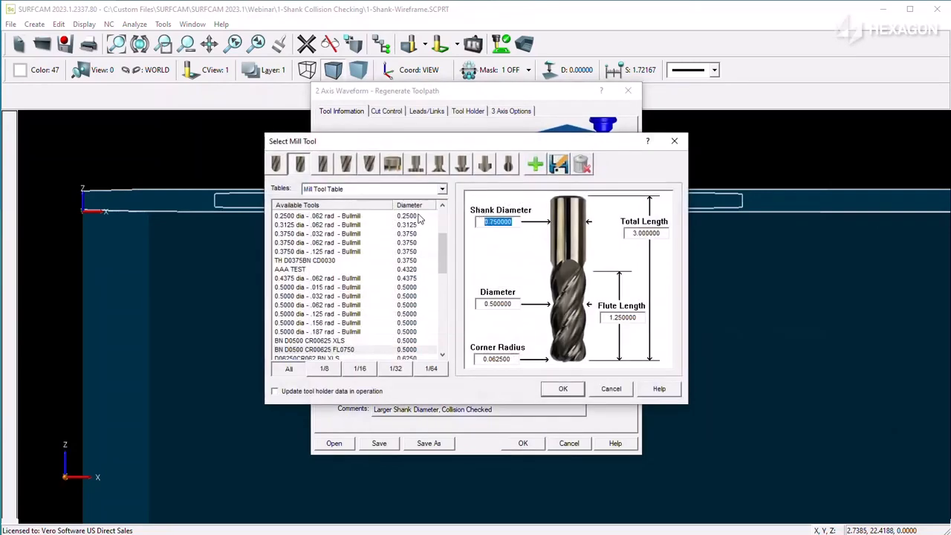
double_click(517, 305)
left_click(611, 389)
left_click(572, 442)
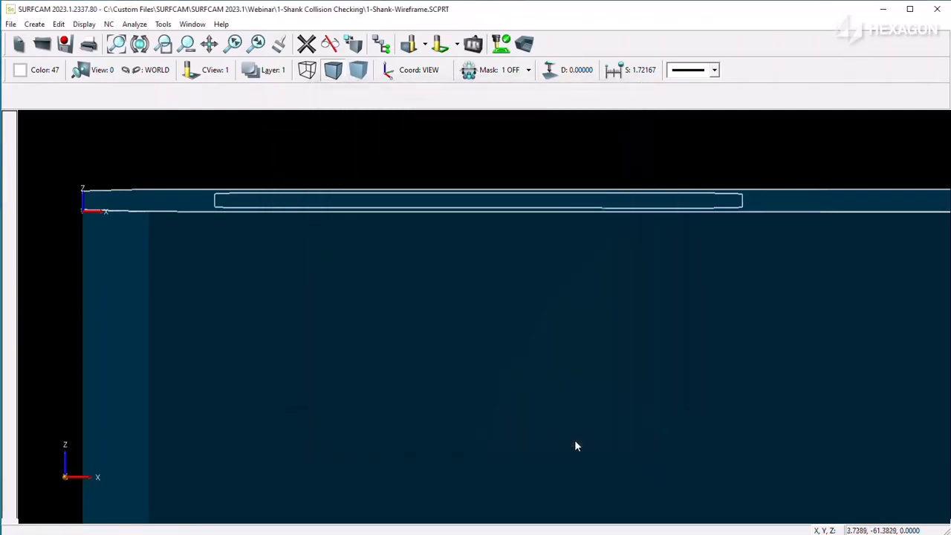
Step: Inspect the larger-shank tool against the pocket wall at each depth level of its Waveform toolpath, from the first to the deepest
left_click(382, 45)
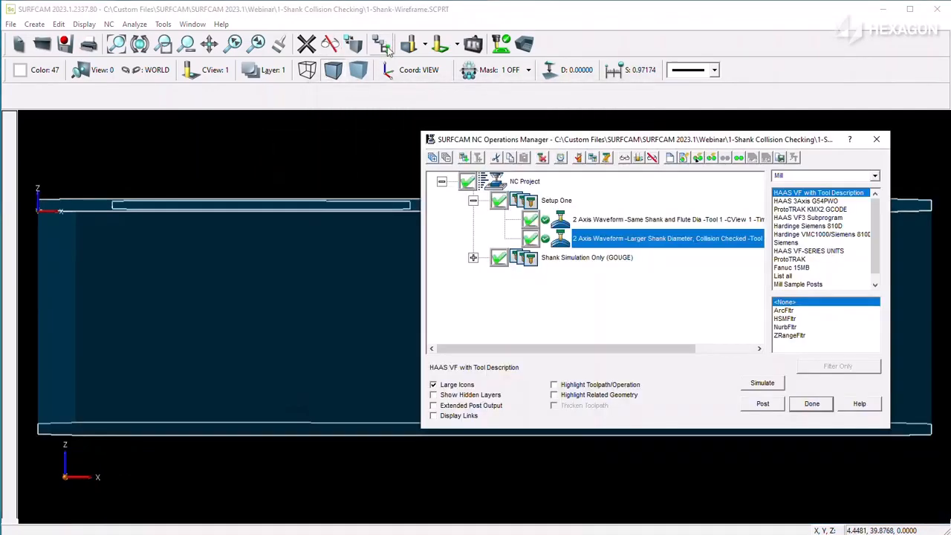
left_click(605, 158)
left_click(579, 230)
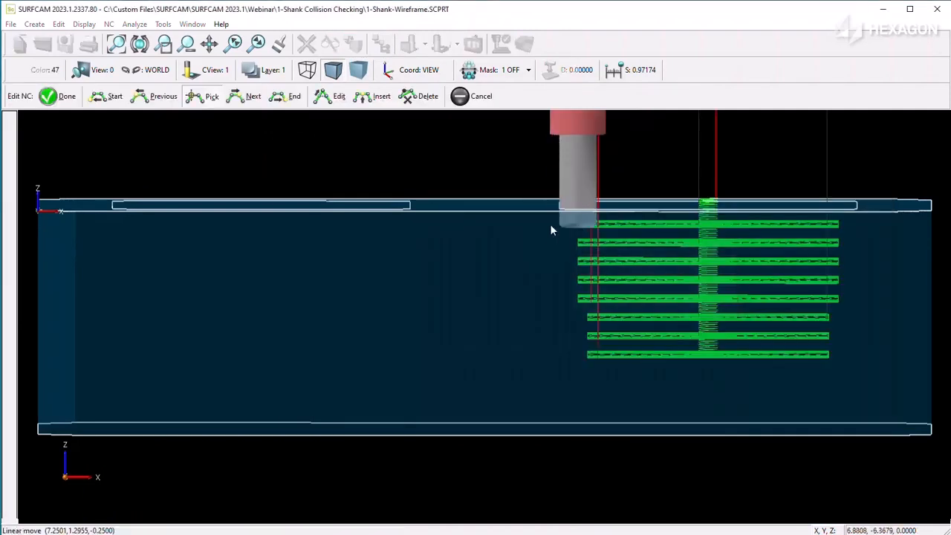
left_click(577, 246)
left_click(576, 260)
left_click(576, 291)
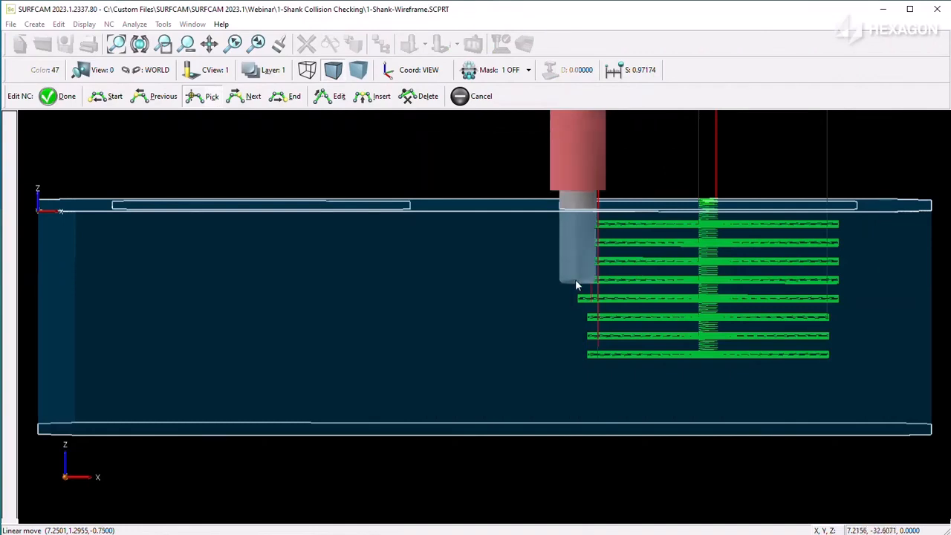
left_click(578, 298)
left_click(588, 326)
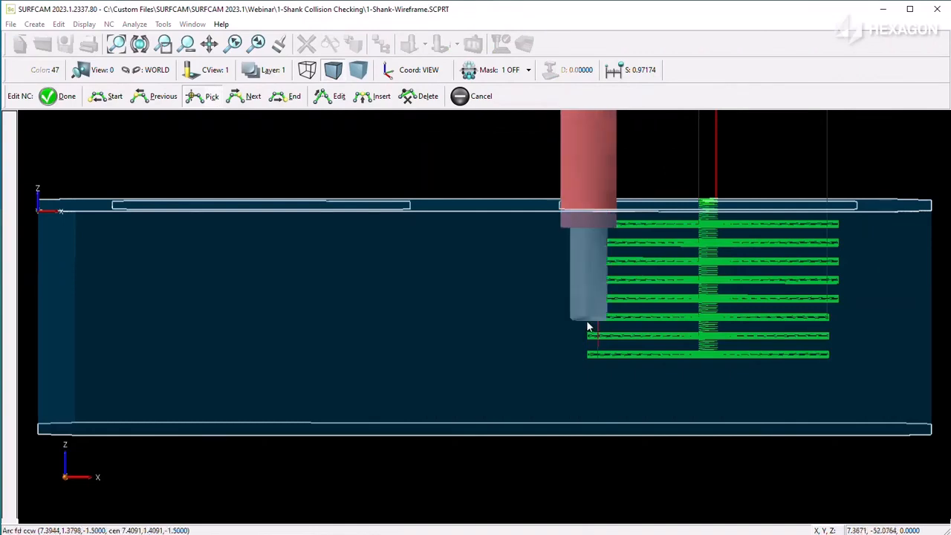
left_click(585, 332)
left_click(583, 353)
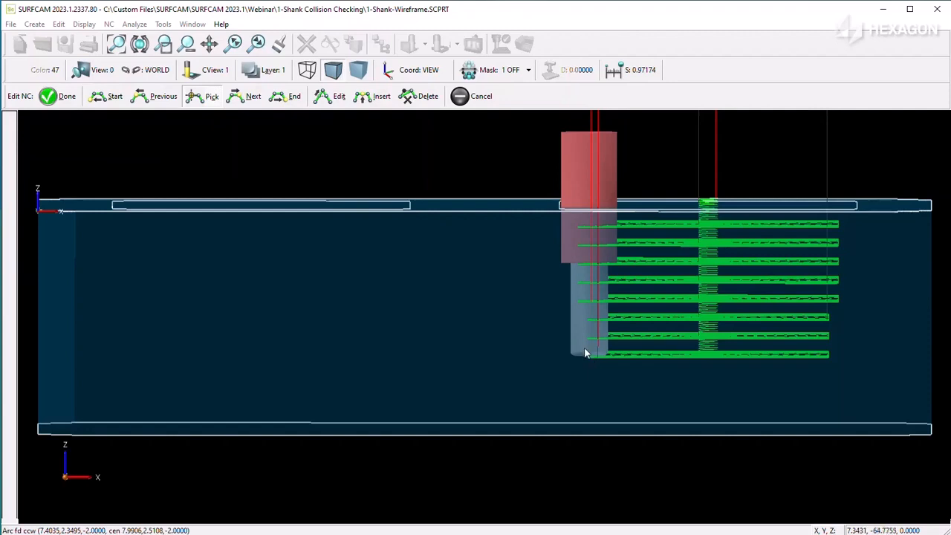
left_click(584, 355)
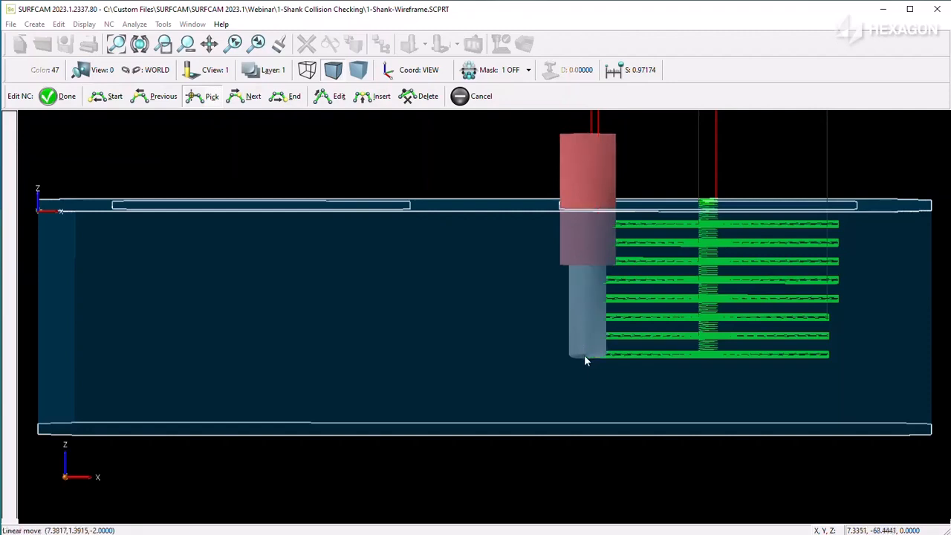
left_click(480, 97)
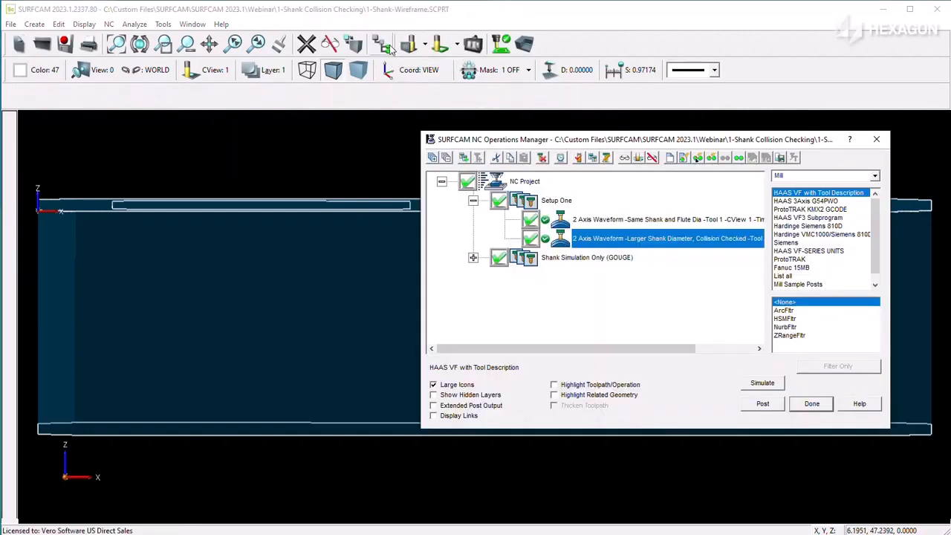
Step: Enter a new XY shank clearance for the Larger Shank Diameter operation and regenerate its toolpath with the original geometry
right_click(587, 240)
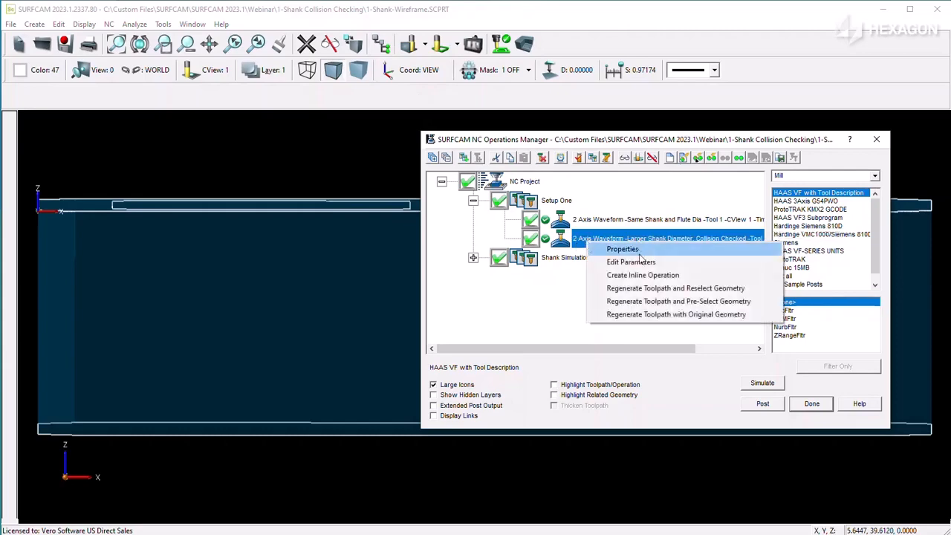
left_click(634, 314)
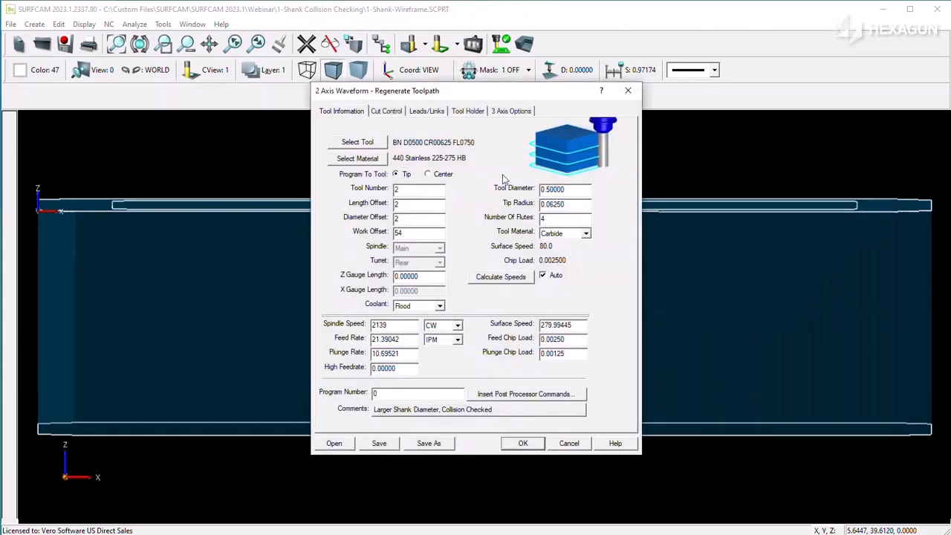
left_click(468, 112)
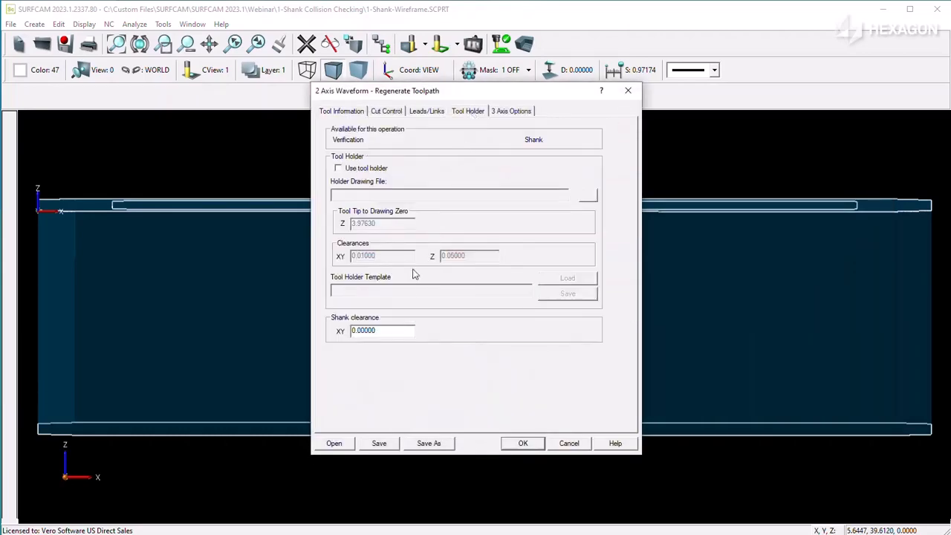
left_click_drag(397, 327, 316, 327)
type("0.")
left_click(521, 444)
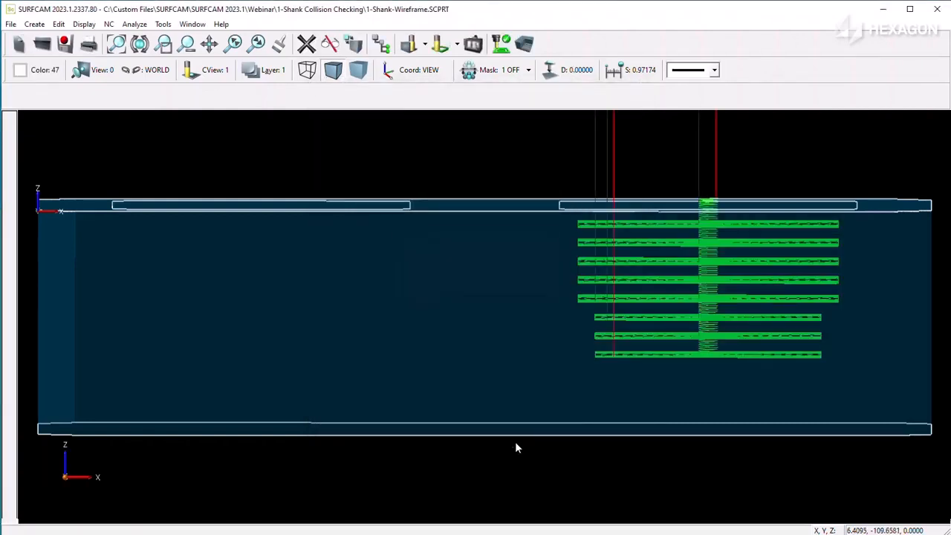
Step: Inspect the shank position along the regenerated larger-shank Waveform toolpath in the NC editor
left_click(381, 43)
left_click(607, 159)
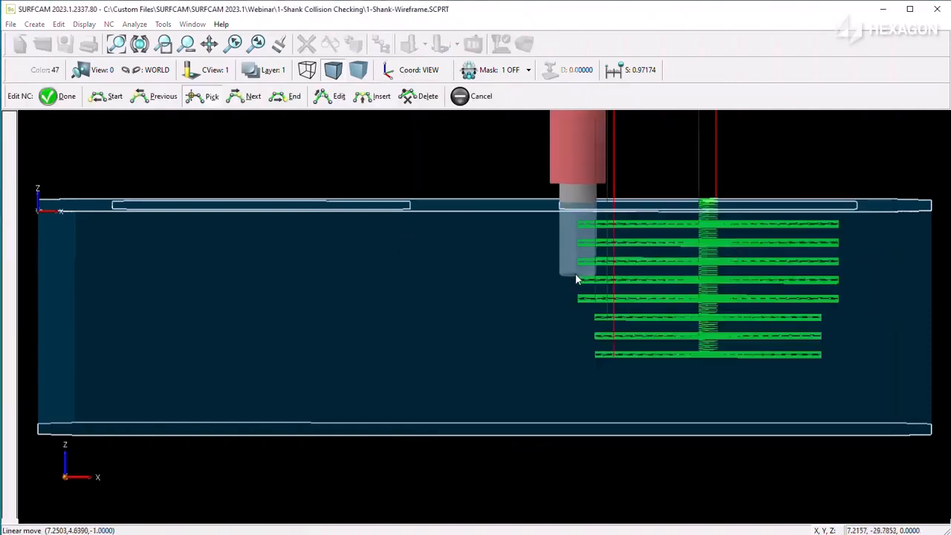
middle_click_drag(557, 199, 557, 232)
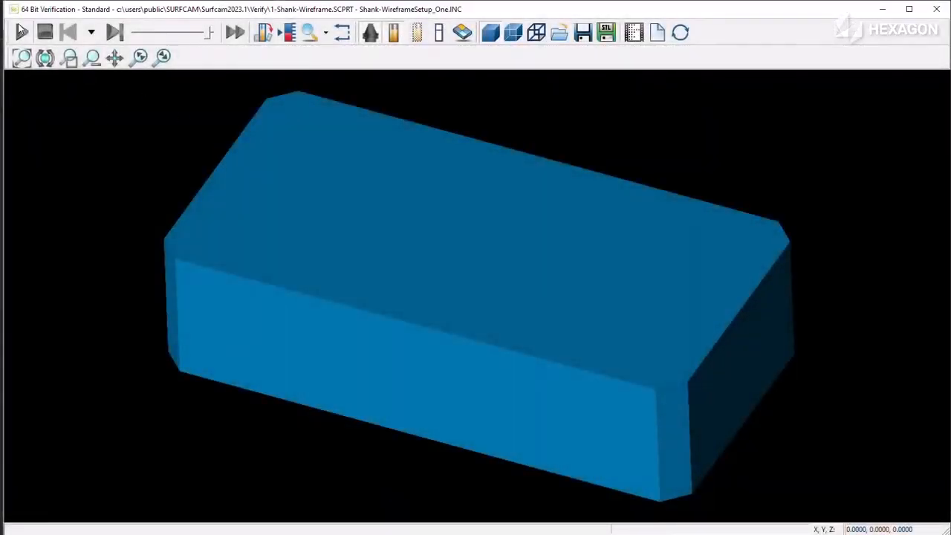
Step: Run the Setup One cutting verification, pausing partway through the first pocket and resuming playback
left_click(23, 32)
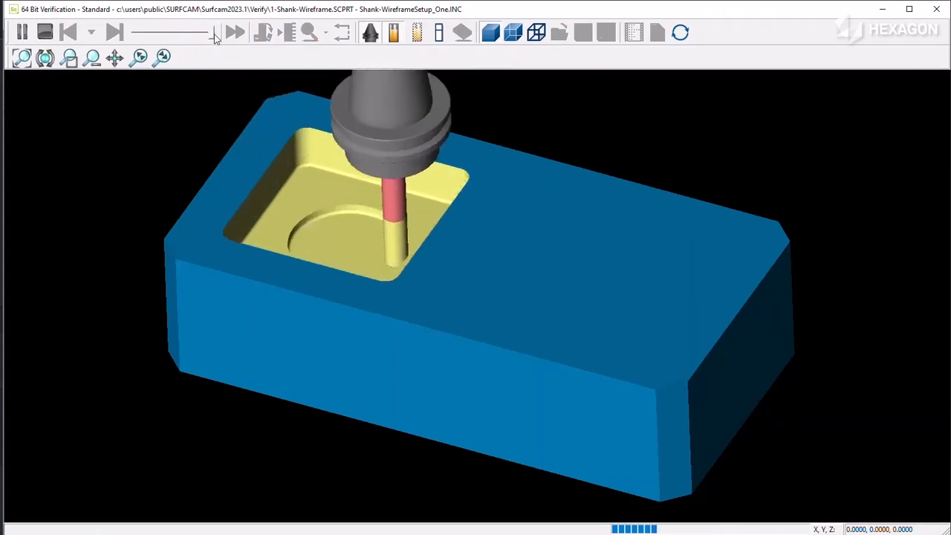
left_click(22, 33)
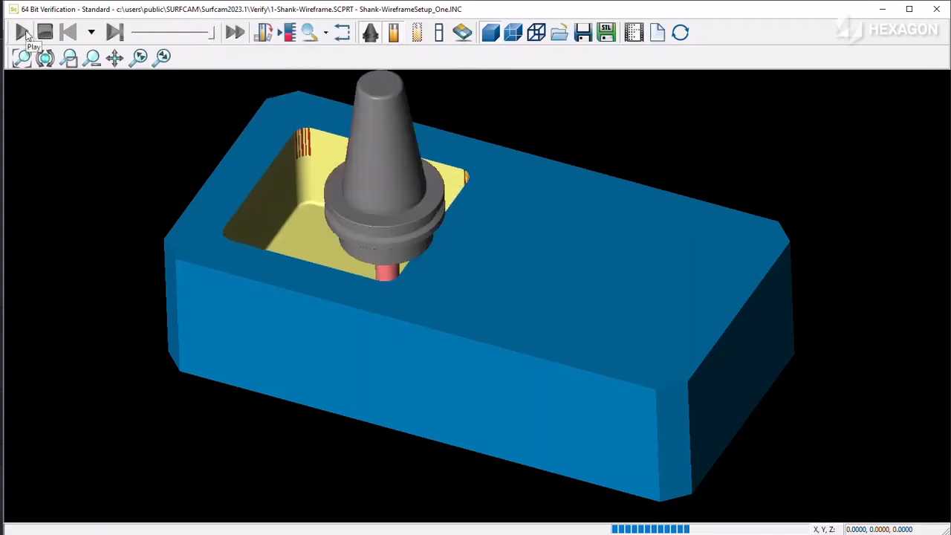
left_click(22, 32)
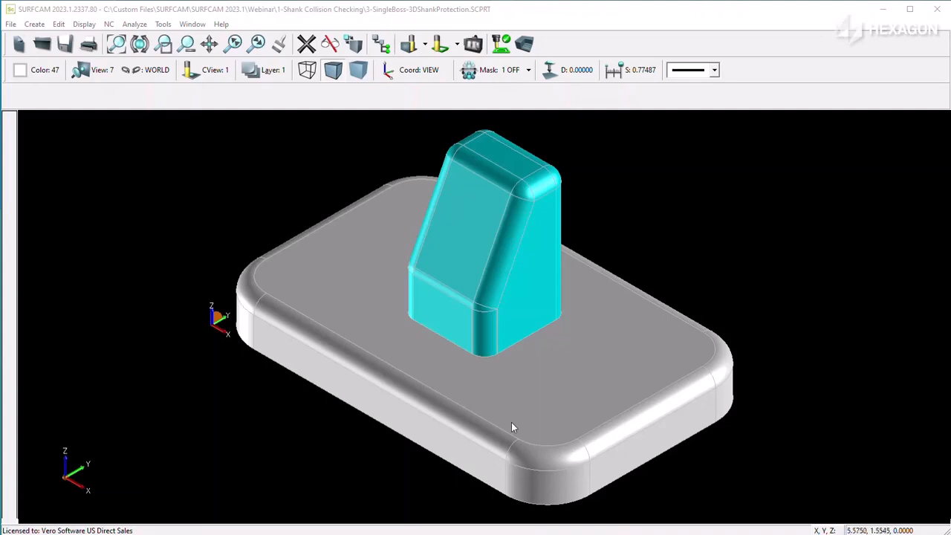
Step: Review the shank diameter and cutting diameter of the tool used by the Same Diameter, Shank and Flute Z Finish operation
left_click(381, 44)
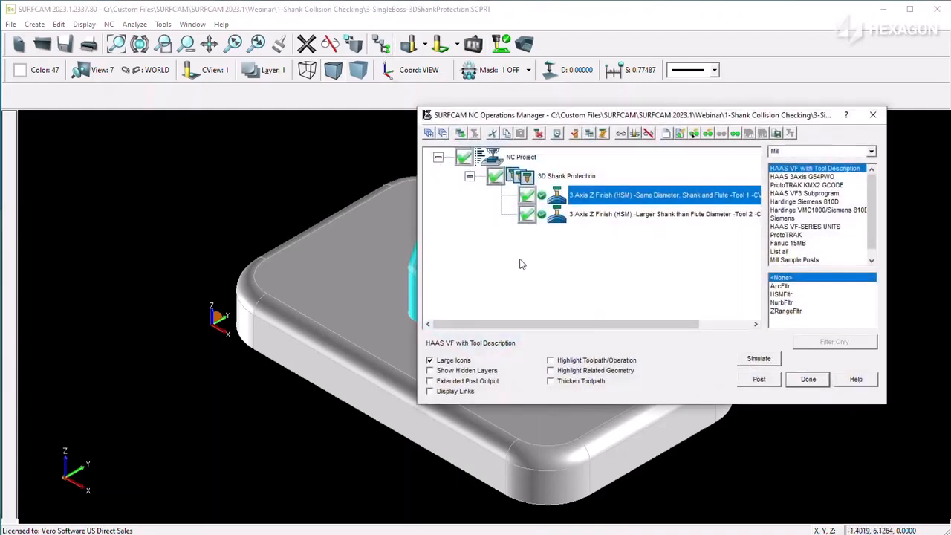
right_click(599, 195)
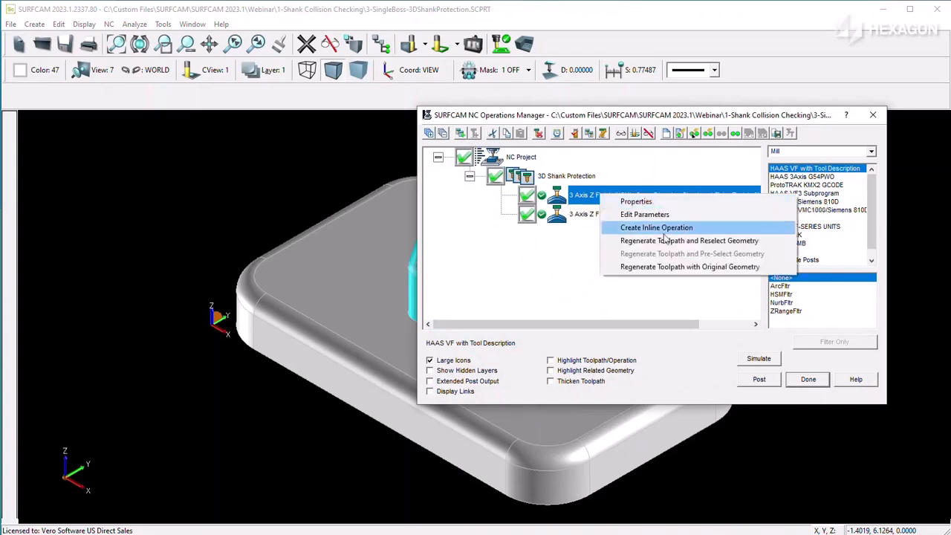
left_click(664, 268)
left_click_drag(459, 89, 751, 132)
left_click(659, 174)
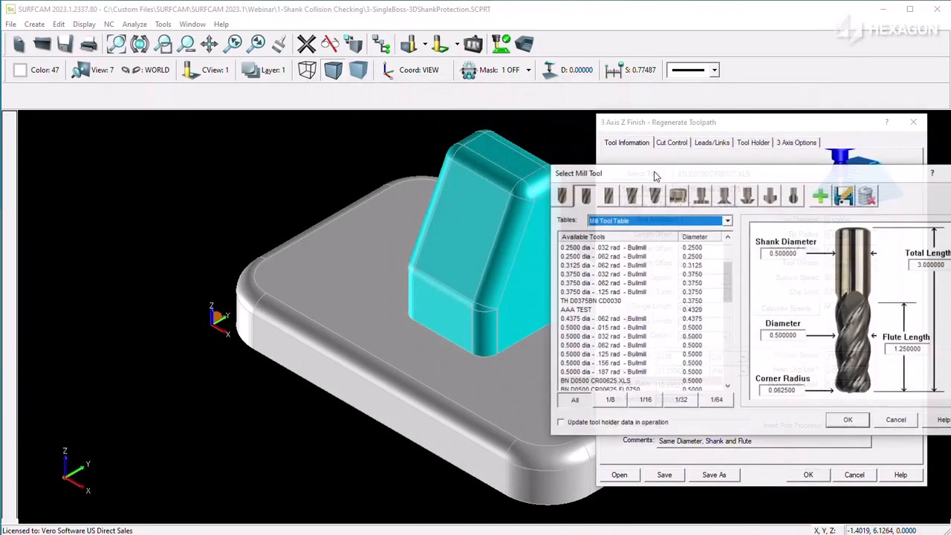
left_click(800, 253)
left_click_drag(800, 253, 736, 254)
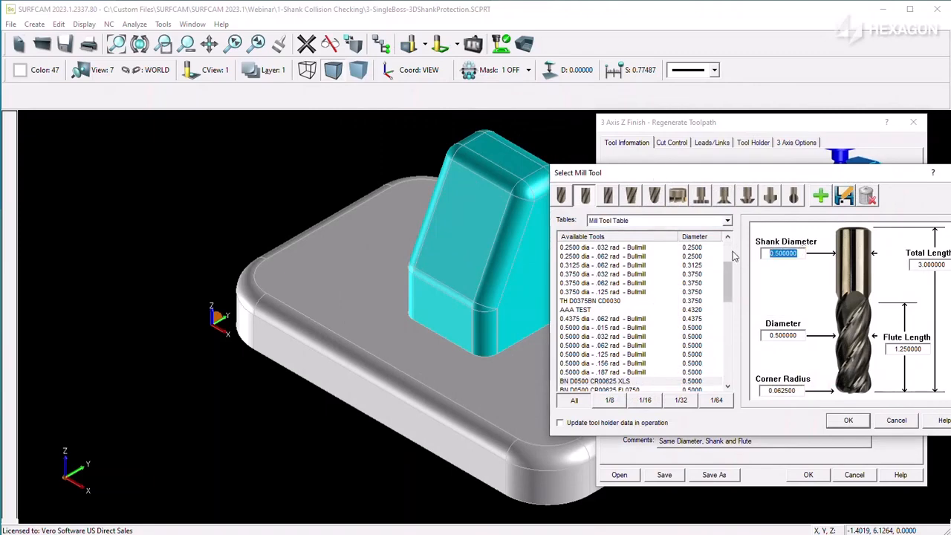
left_click_drag(803, 335, 718, 335)
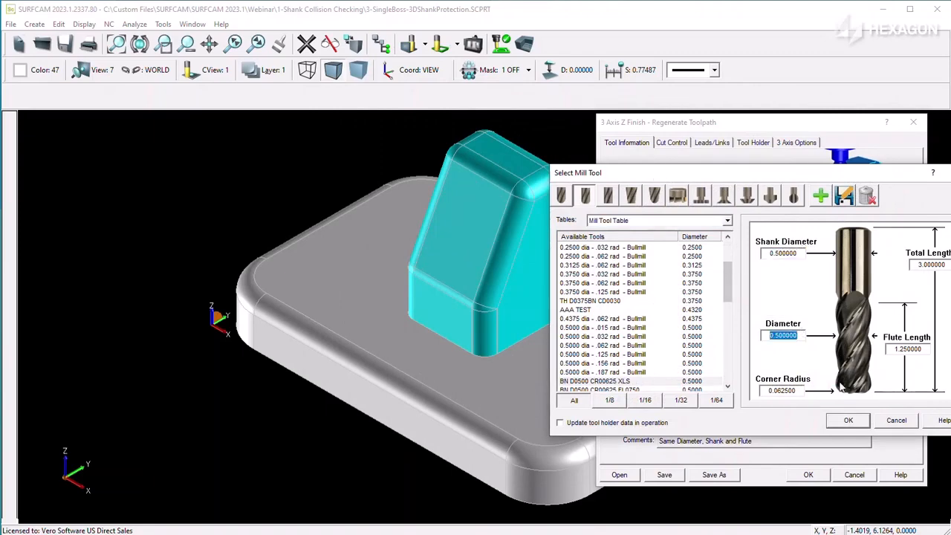
left_click(895, 421)
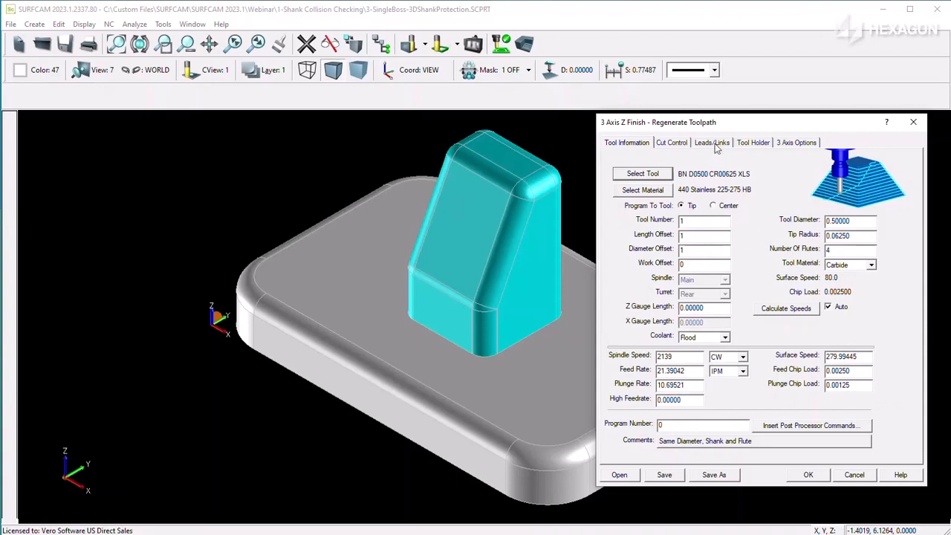
Step: Check the XY shank clearance of the Same Diameter operation and leave its parameters without regenerating
left_click(752, 143)
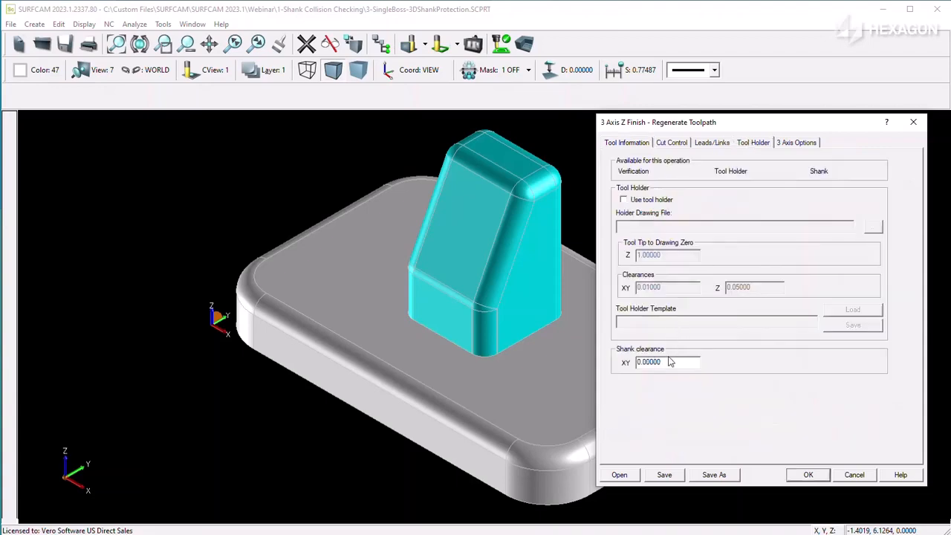
left_click_drag(665, 362, 517, 364)
left_click(854, 475)
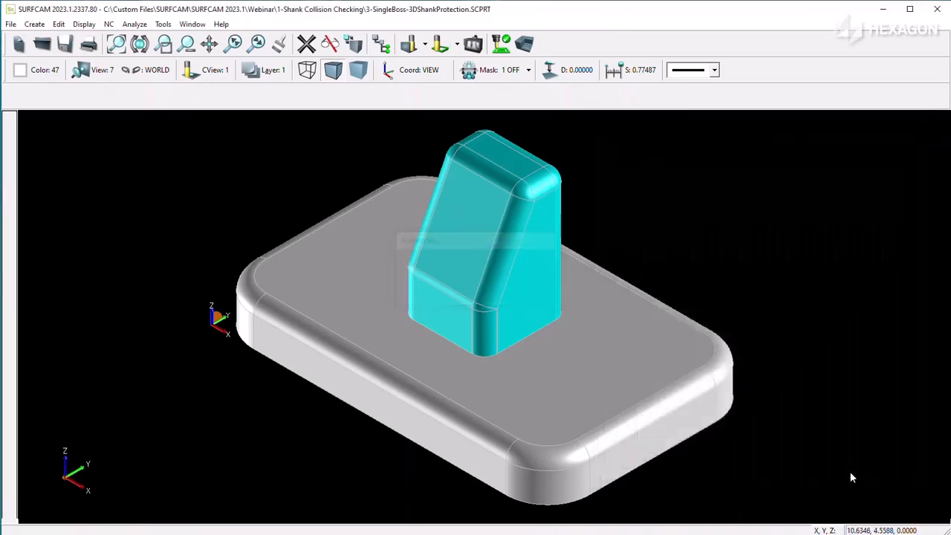
Step: Open the Same Diameter Z Finish toolpath in the NC editor and view the boss from the front
left_click(384, 45)
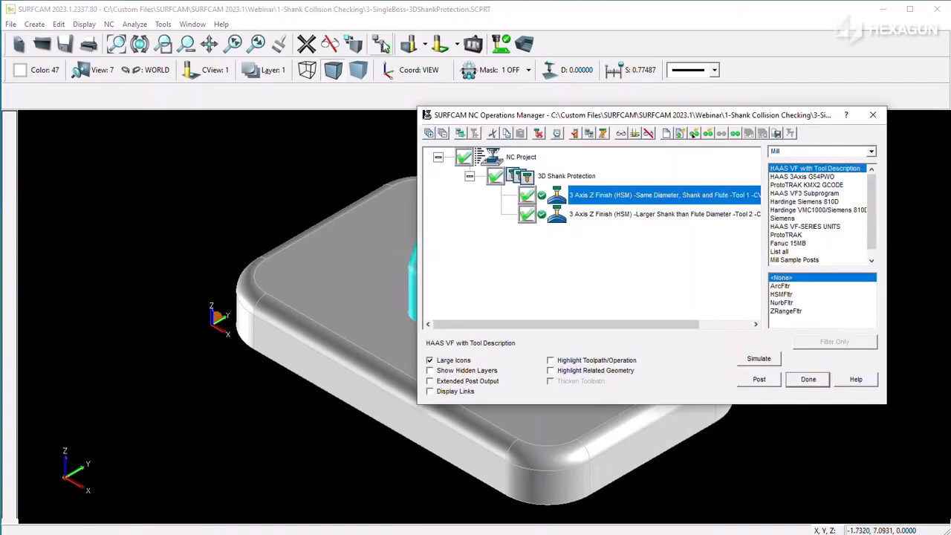
left_click(623, 134)
left_click(605, 134)
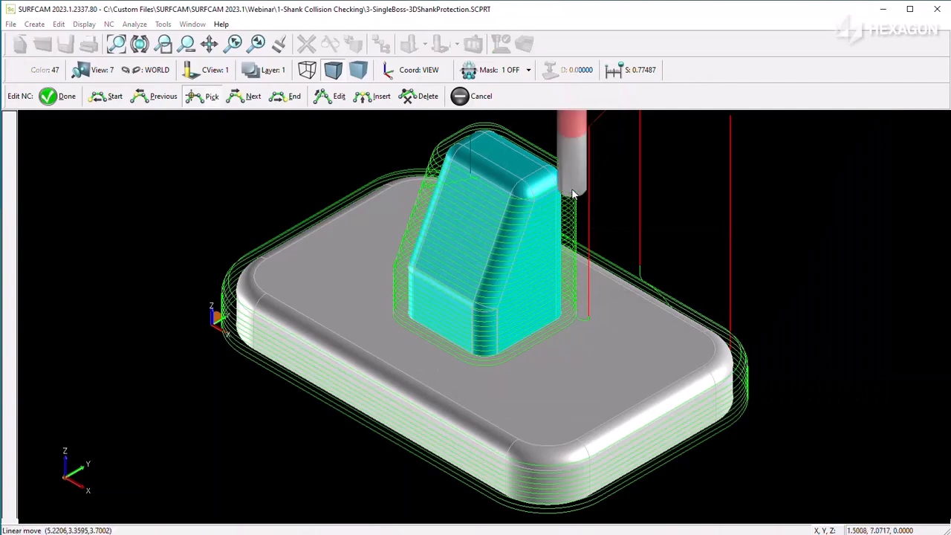
middle_click_drag(569, 188, 569, 187)
key("2")
Step: Inspect the equal-diameter tool against the boss's vertical side wall at successively deeper levels of the Z Finish toolpath
left_click(575, 240)
left_click(576, 257)
left_click(579, 280)
left_click(578, 285)
left_click(578, 293)
left_click(578, 305)
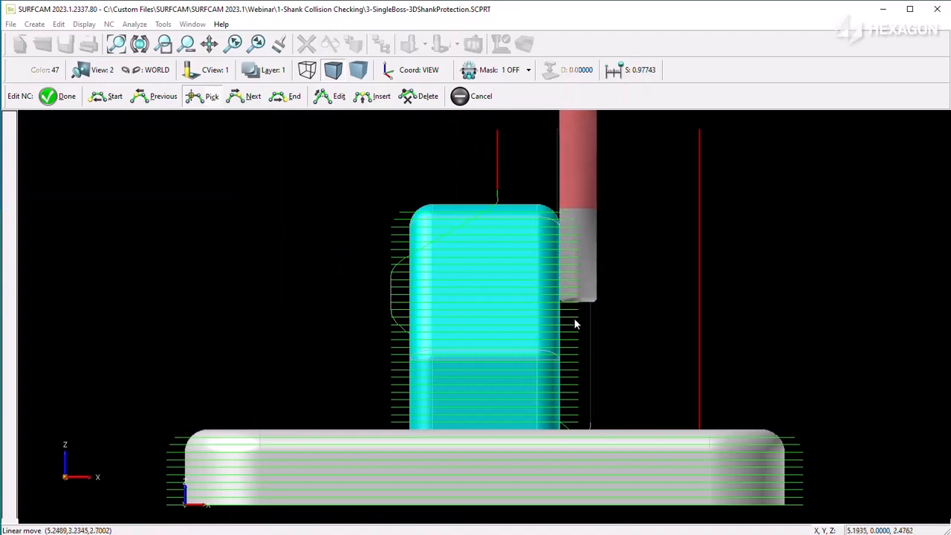
left_click(577, 335)
left_click(578, 346)
left_click(578, 351)
left_click(578, 355)
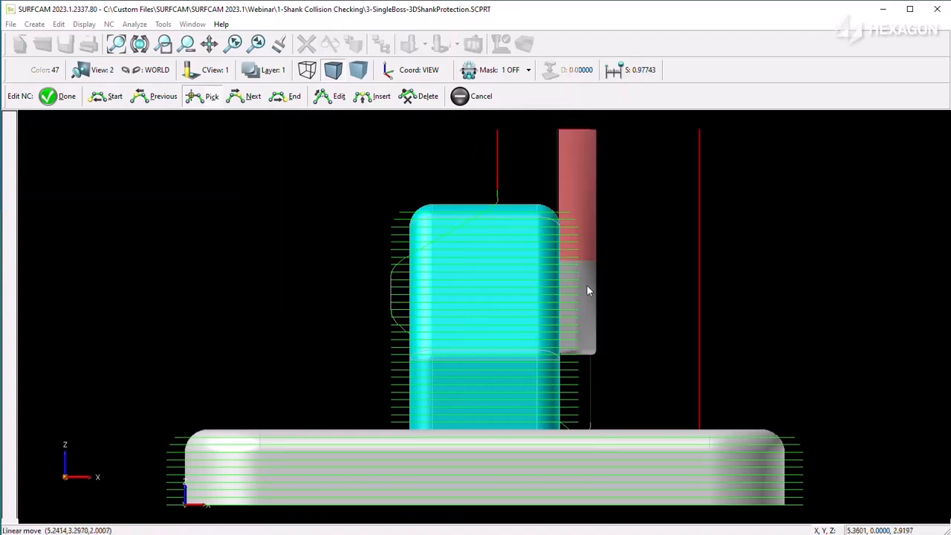
Step: Examine the equal-diameter shank along the boss wall up close at a deep toolpath level, and exit the NC editor
scroll(572, 366, "up", 8)
middle_click_drag(565, 342, 581, 319)
left_click(579, 318)
key("ctrl+2")
scroll(559, 239, "down", 3)
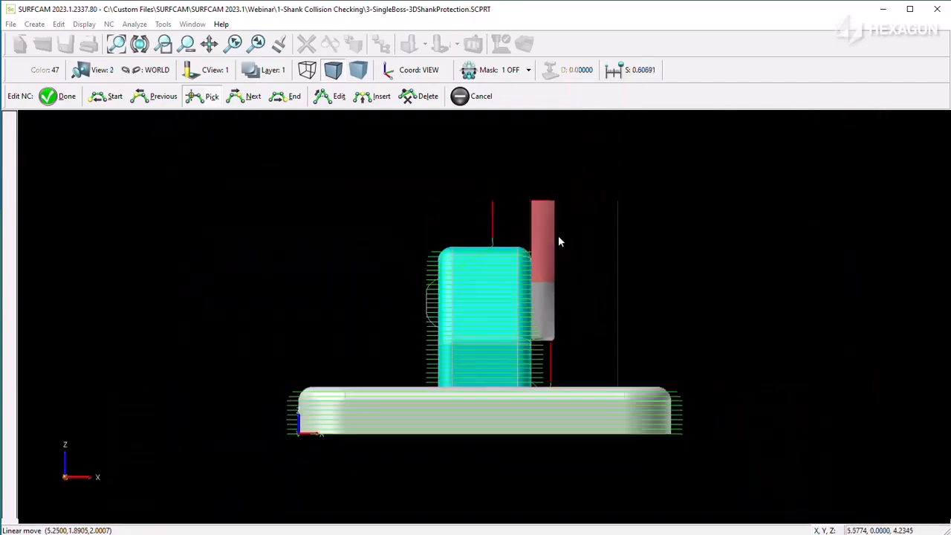
scroll(558, 241, "up", 7)
left_click(459, 96)
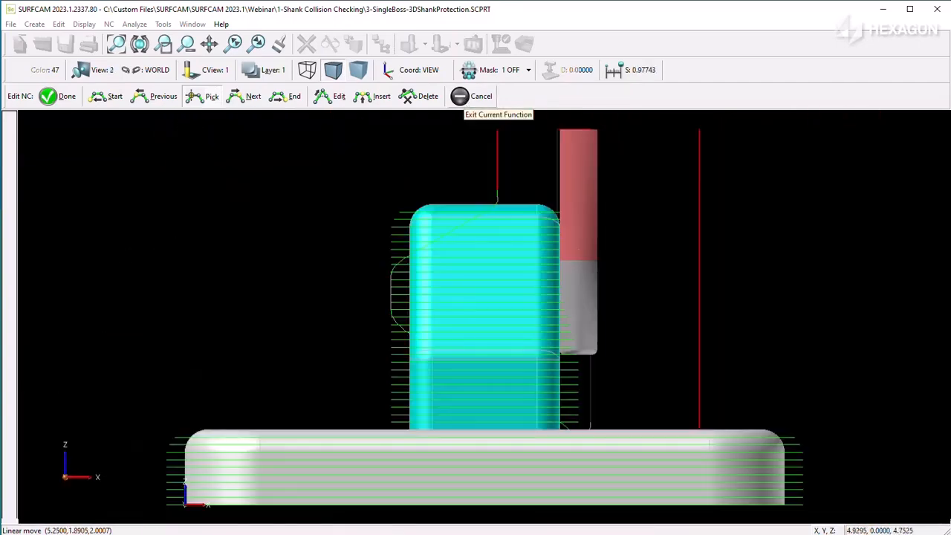
Step: Review the shank diameter and cutting diameter of the tool used by the Larger Shank than Flute Diameter operation
left_click(381, 45)
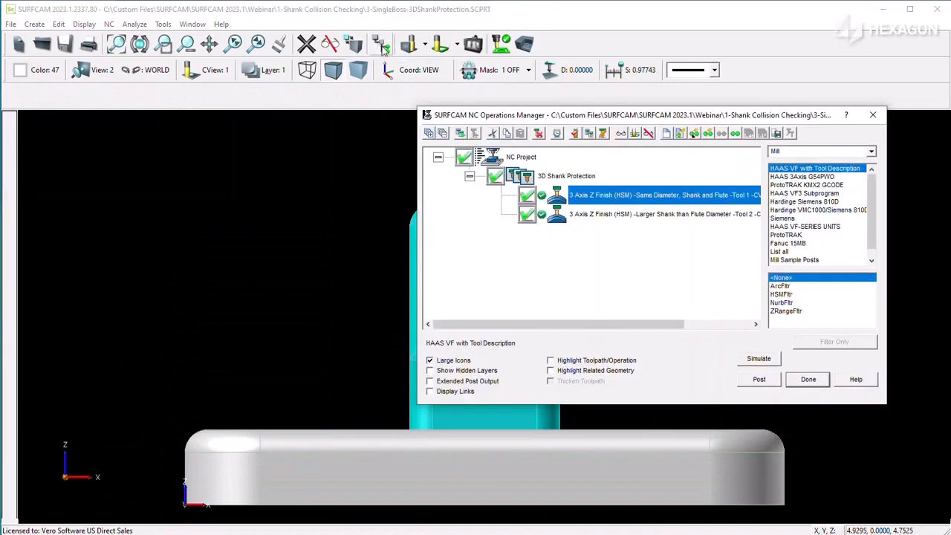
right_click(612, 221)
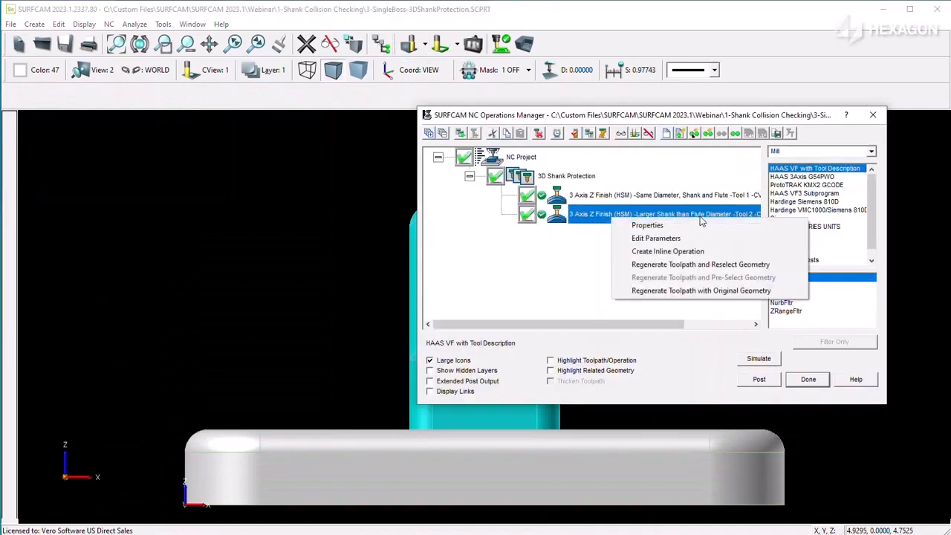
left_click(701, 290)
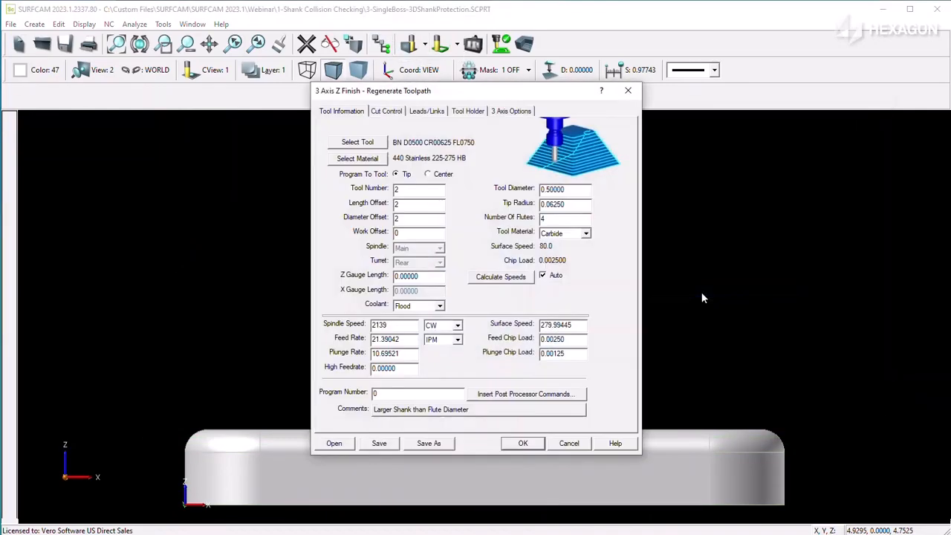
left_click(358, 144)
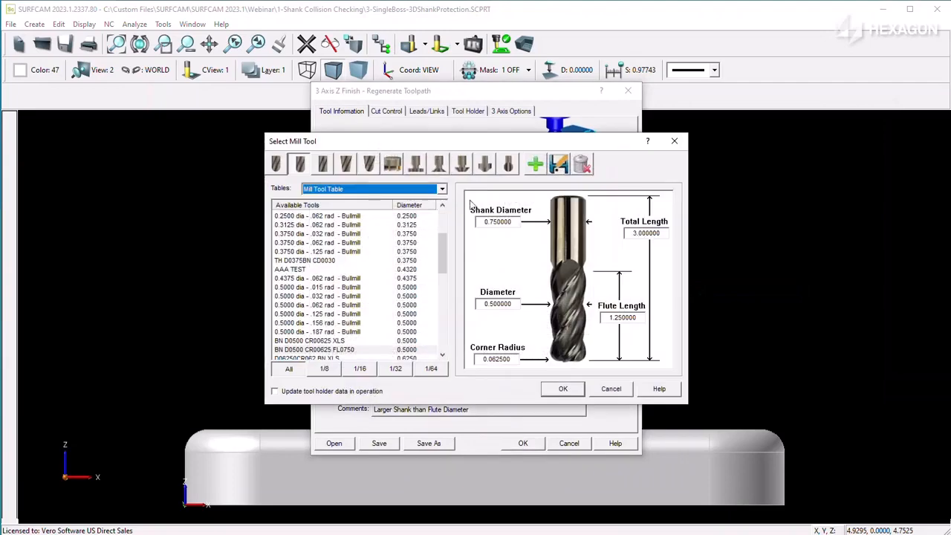
double_click(518, 222)
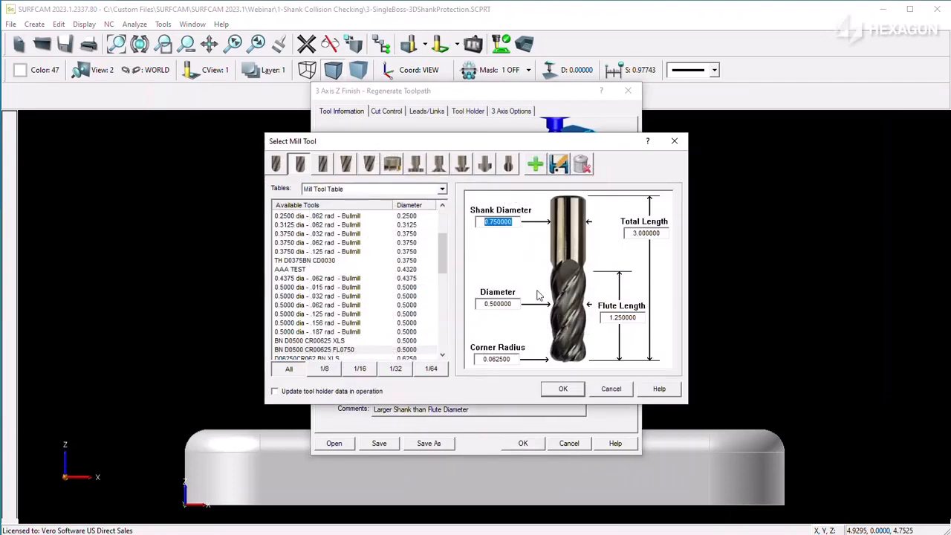
double_click(511, 304)
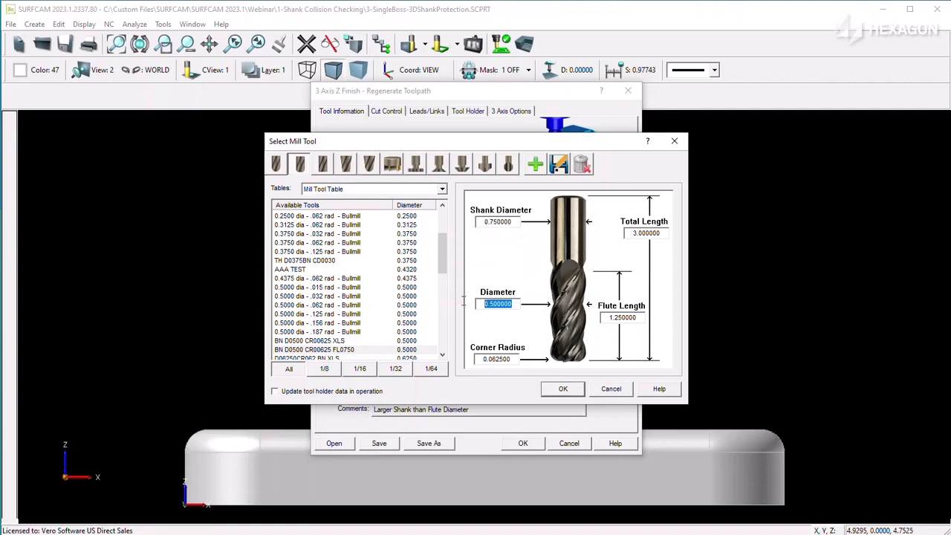
left_click(612, 394)
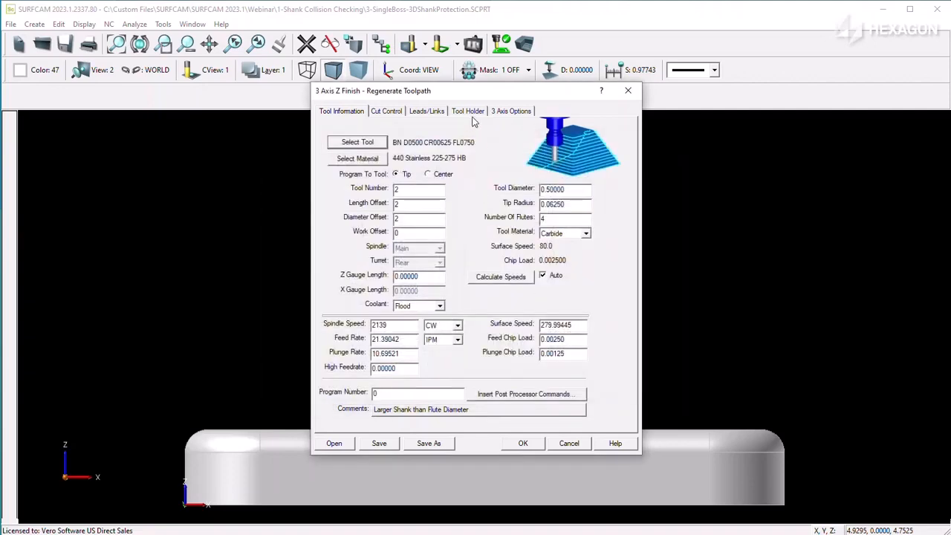
Step: Check the XY shank clearance of the Larger Shank operation and leave its parameters without regenerating
left_click(468, 113)
left_click_drag(389, 329, 255, 328)
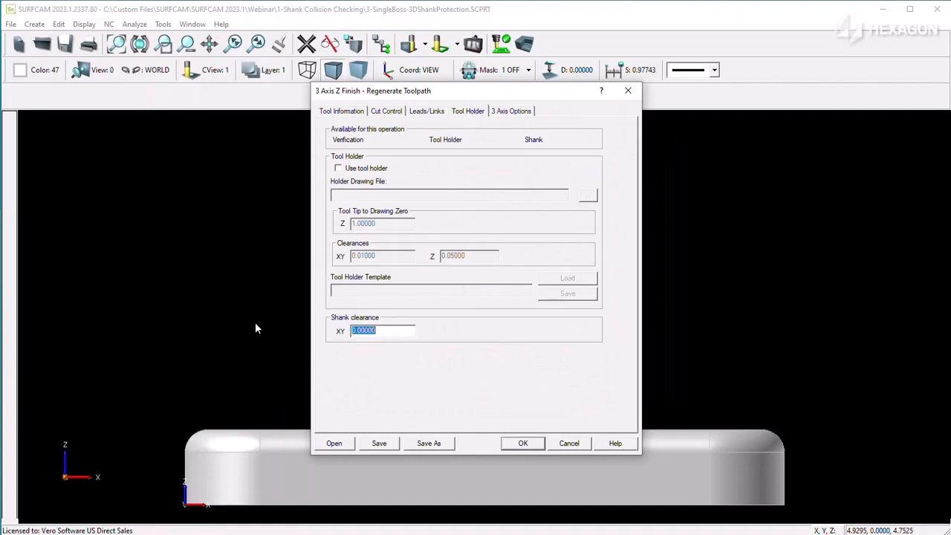
left_click(585, 446)
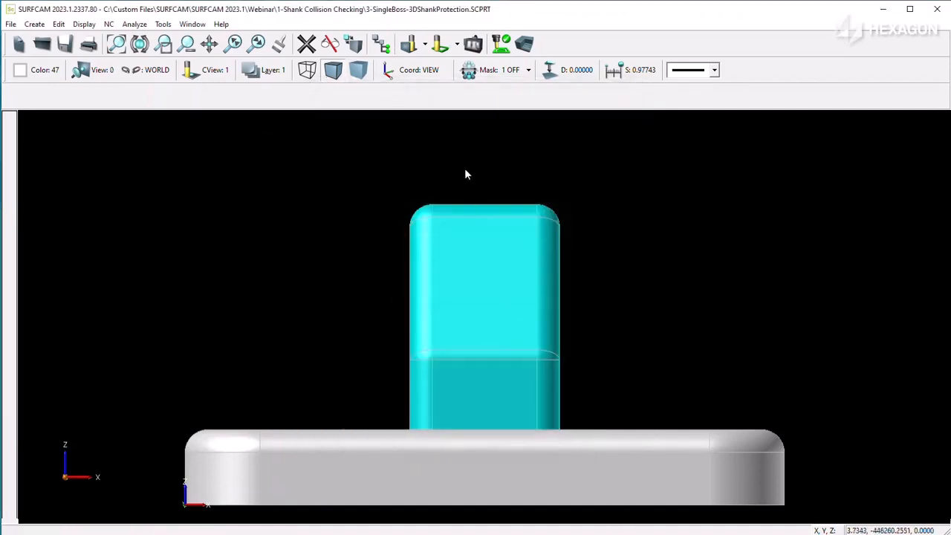
Step: Open the Larger Shank toolpath in the NC editor and examine the gap between the shank and the boss's rounded top edge
left_click(387, 45)
left_click(602, 134)
mouse_move(601, 129)
middle_mouse_down()
mouse_move(546, 185)
mouse_move(518, 275)
middle_mouse_up()
left_click(518, 274)
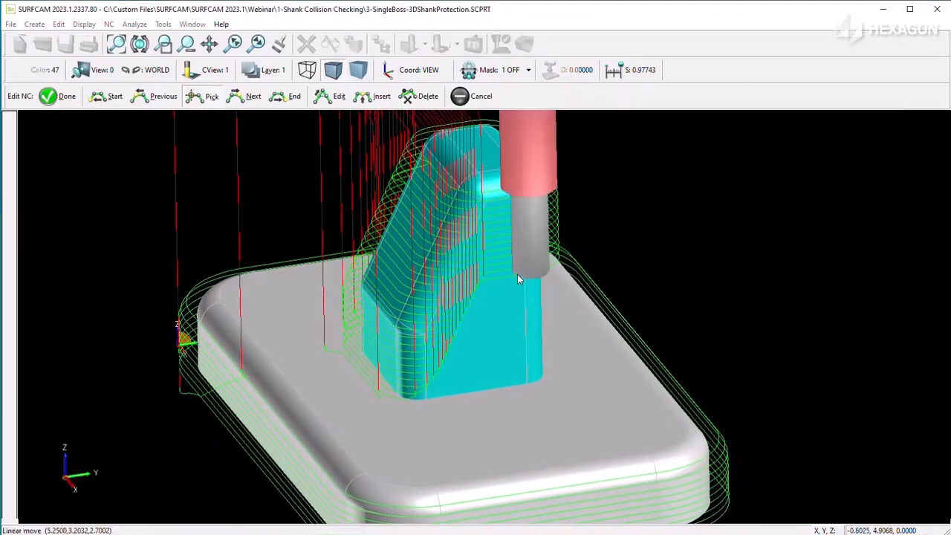
scroll(564, 215, "up", 5)
scroll(564, 215, "up", 5)
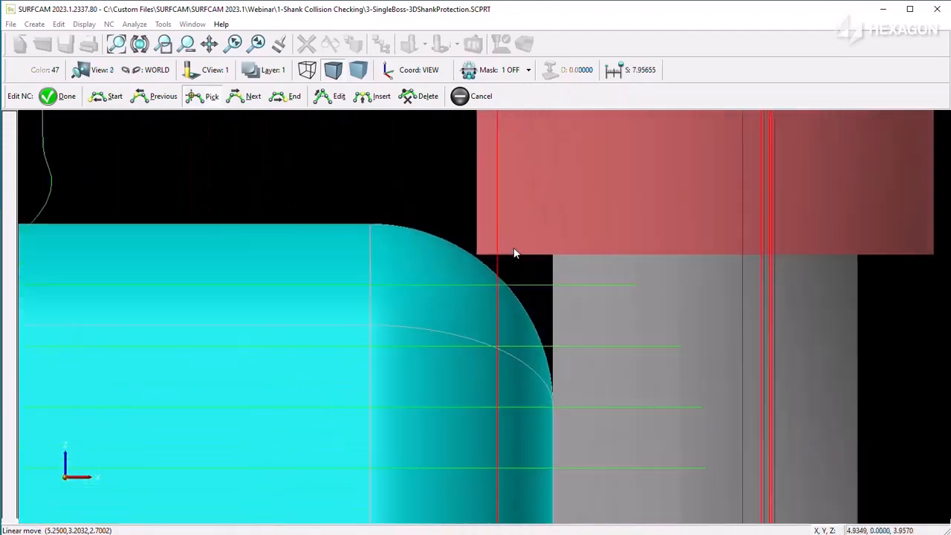
scroll(488, 261, "down", 5)
Step: Inspect the larger-shank tool's plunge moves beside the boss and its trimmed lower passes, and exit the NC editor
middle_click_drag(488, 260, 425, 355)
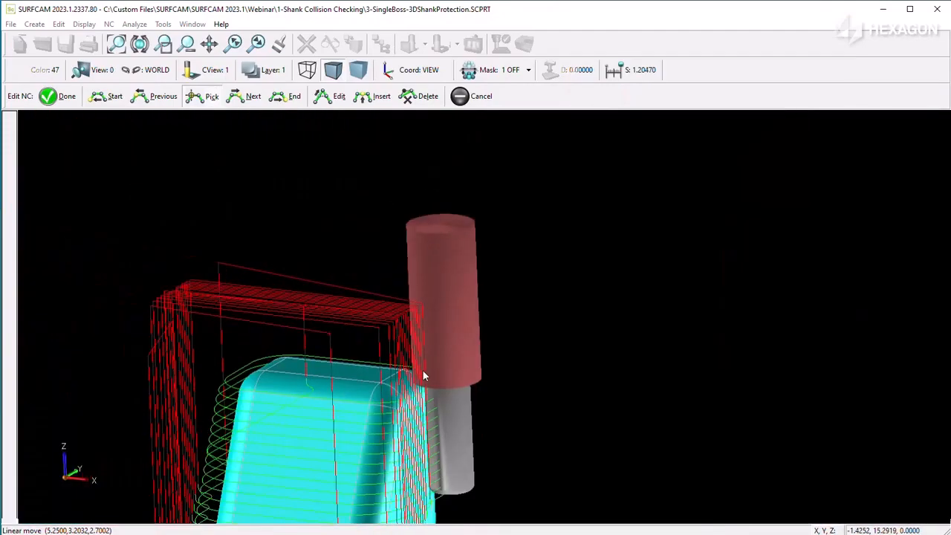
scroll(458, 345, "up", 5)
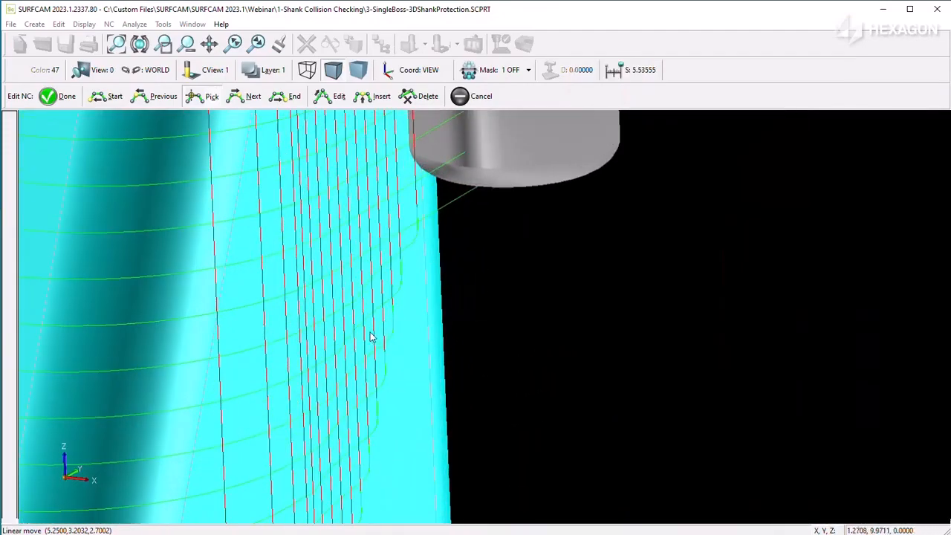
left_click(340, 355)
scroll(344, 348, "down", 7)
middle_click_drag(343, 347, 273, 249)
scroll(273, 248, "up", 1)
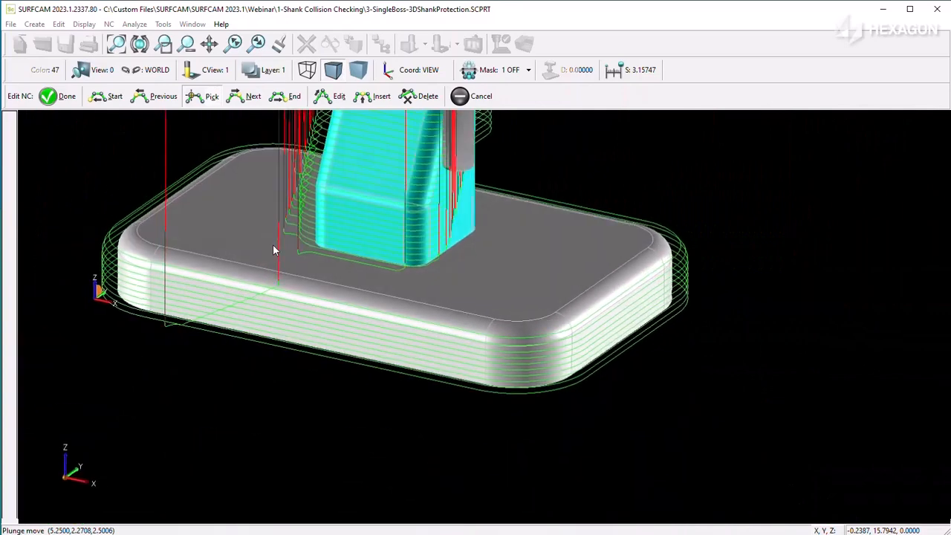
left_click(460, 97)
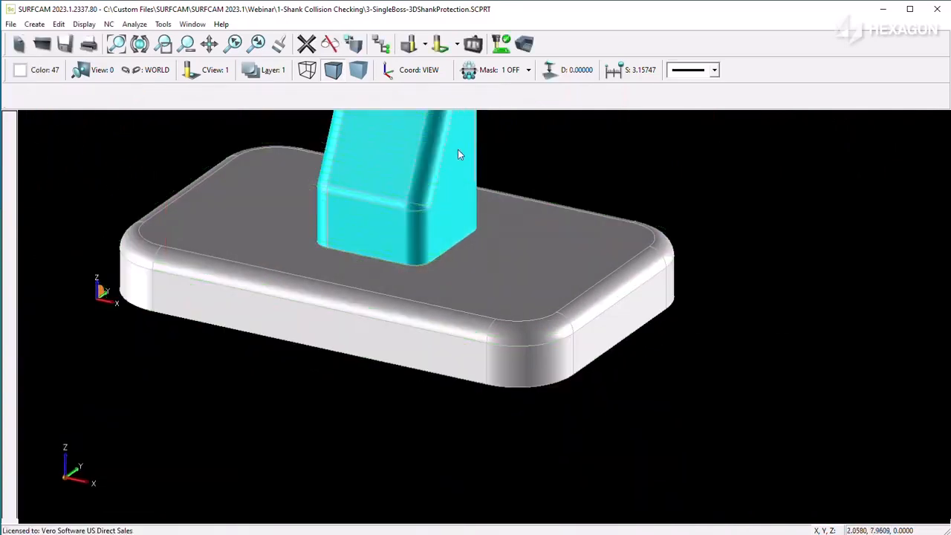
Step: Set the Larger Shank operation's XY shank clearance to 0.200 and regenerate its toolpath with the original geometry
left_click(381, 45)
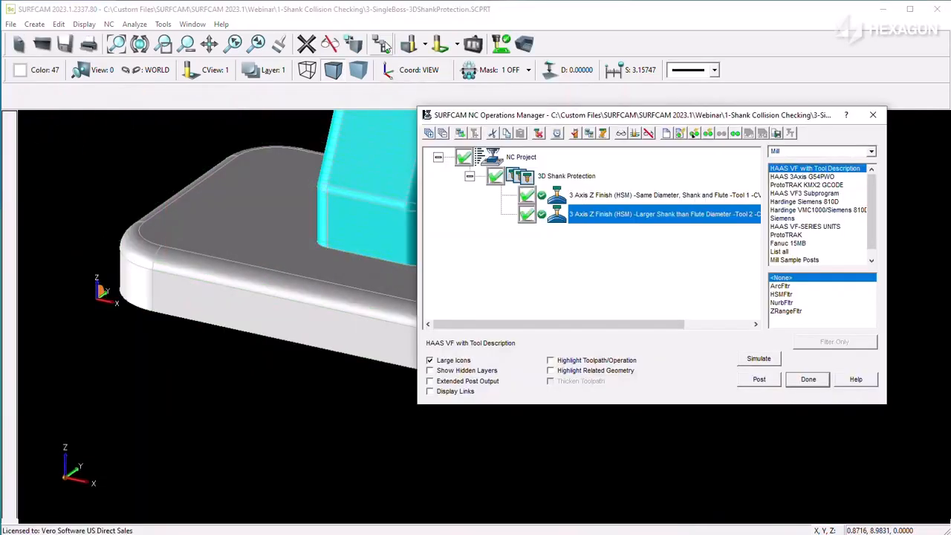
right_click(611, 225)
left_click(689, 292)
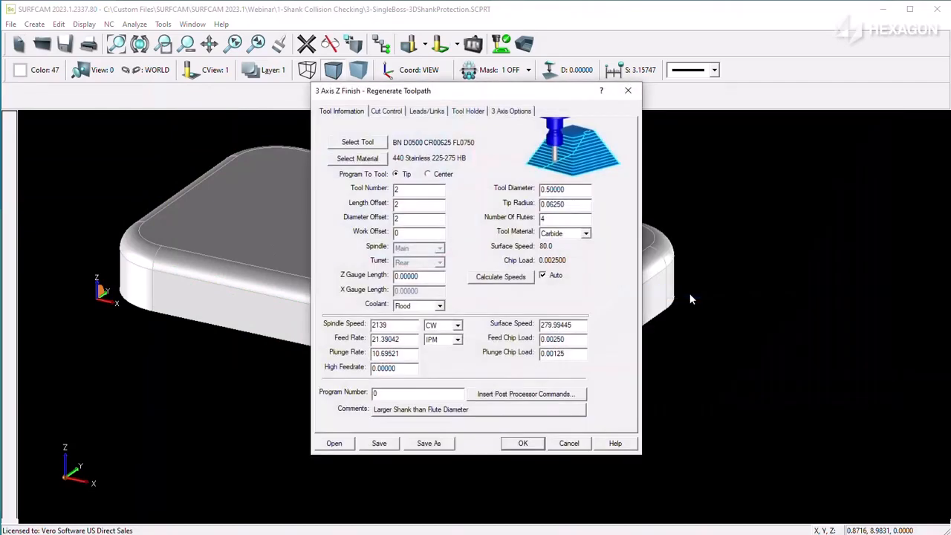
left_click(467, 113)
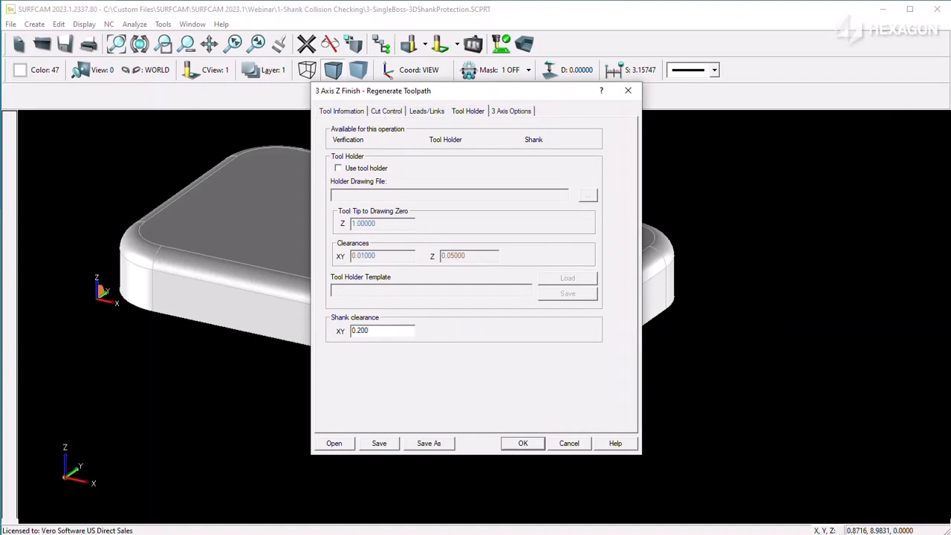
left_click(523, 443)
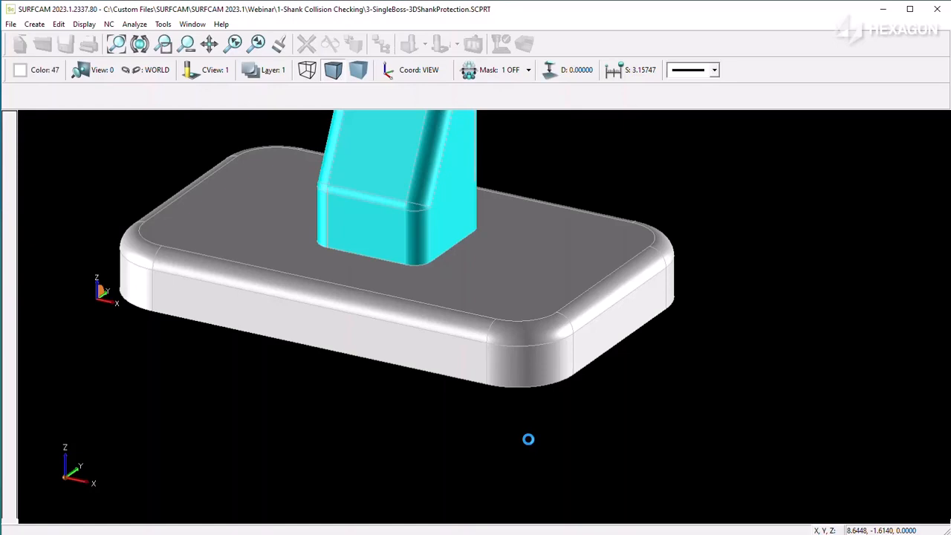
Step: Inspect the shank's distance from the boss's sloped face at a low level of the regenerated Larger Shank toolpath in the NC editor
scroll(426, 319, "up", 6)
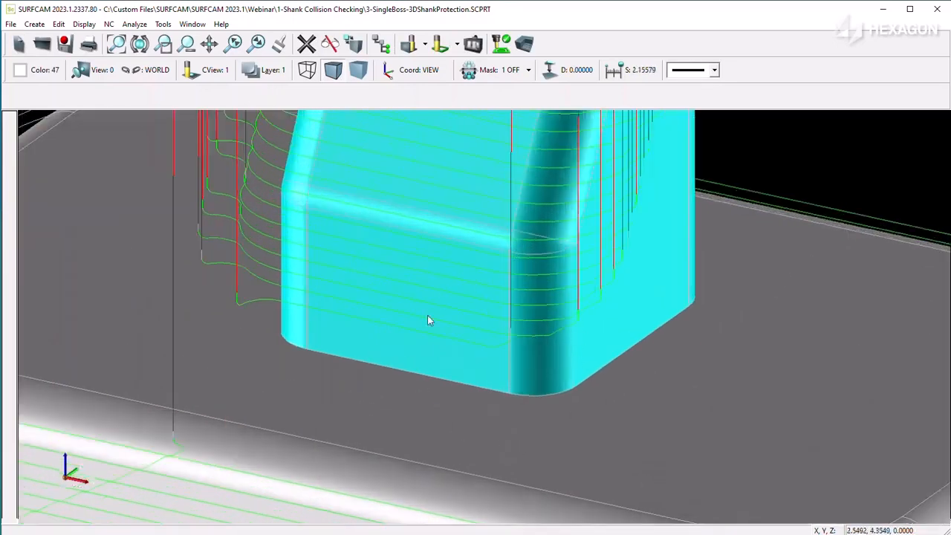
left_click(382, 45)
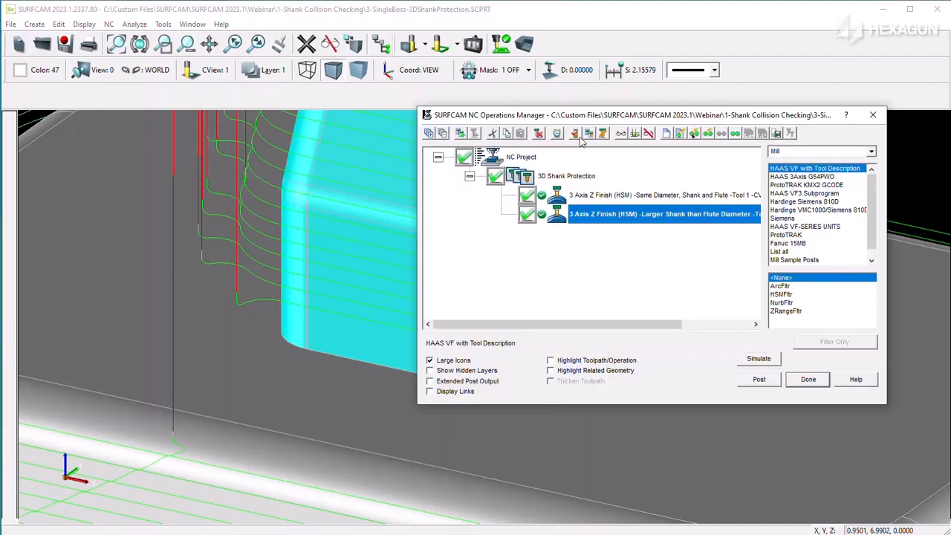
left_click(603, 133)
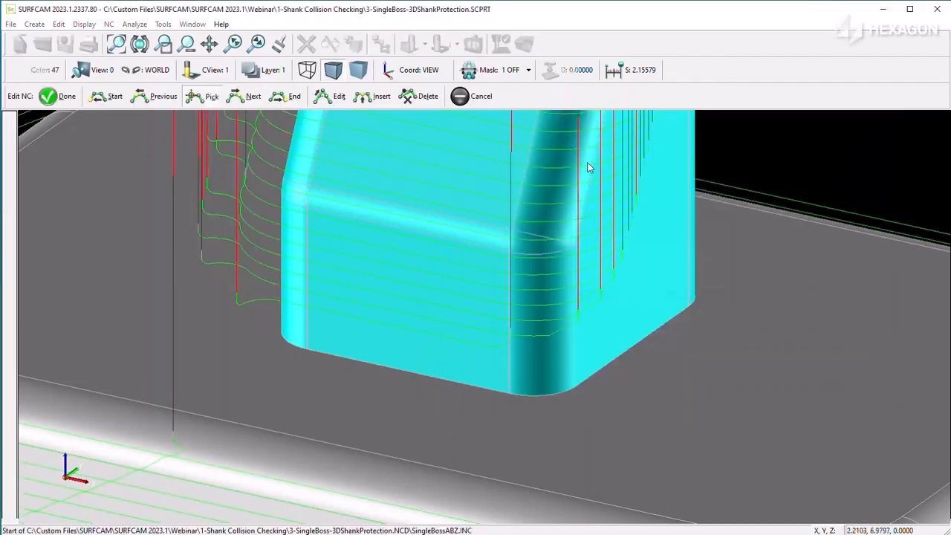
left_click(542, 337)
middle_click_drag(542, 337, 533, 318)
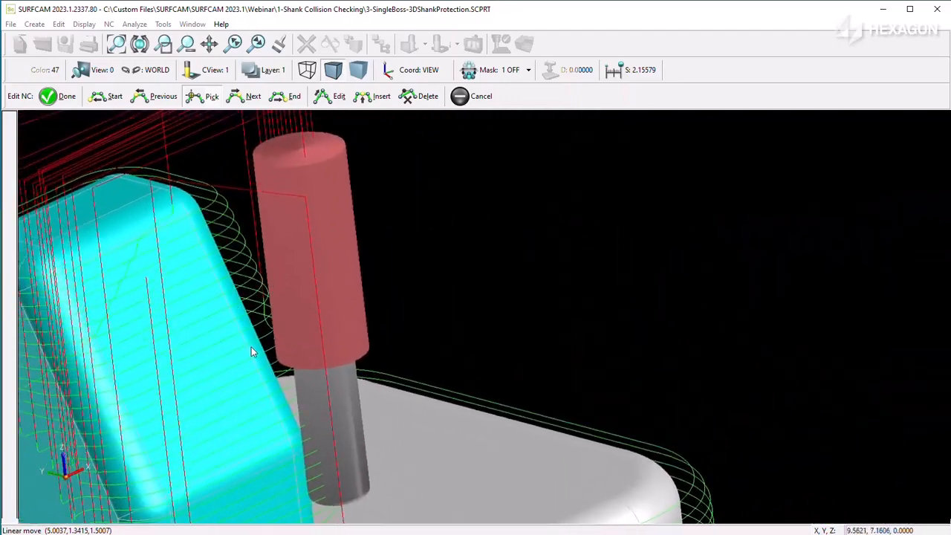
middle_click_drag(278, 383, 270, 384)
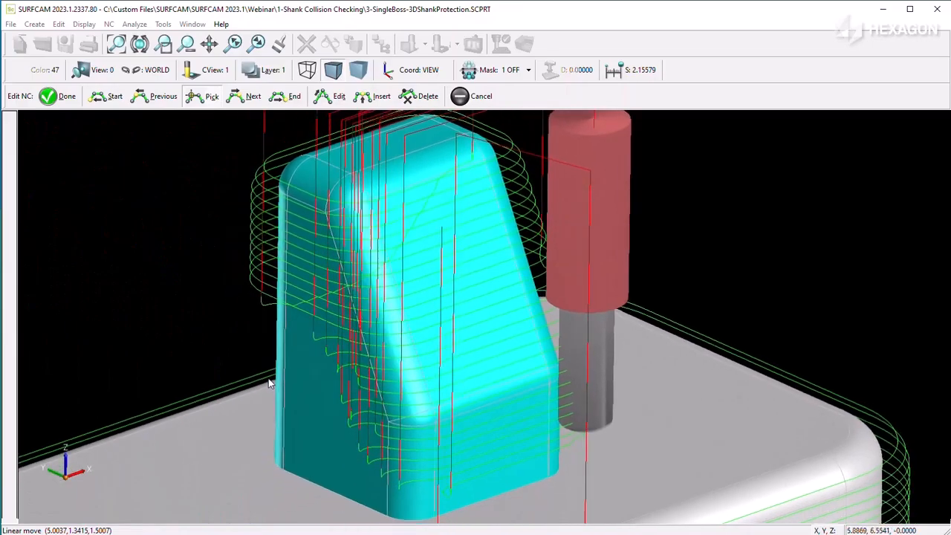